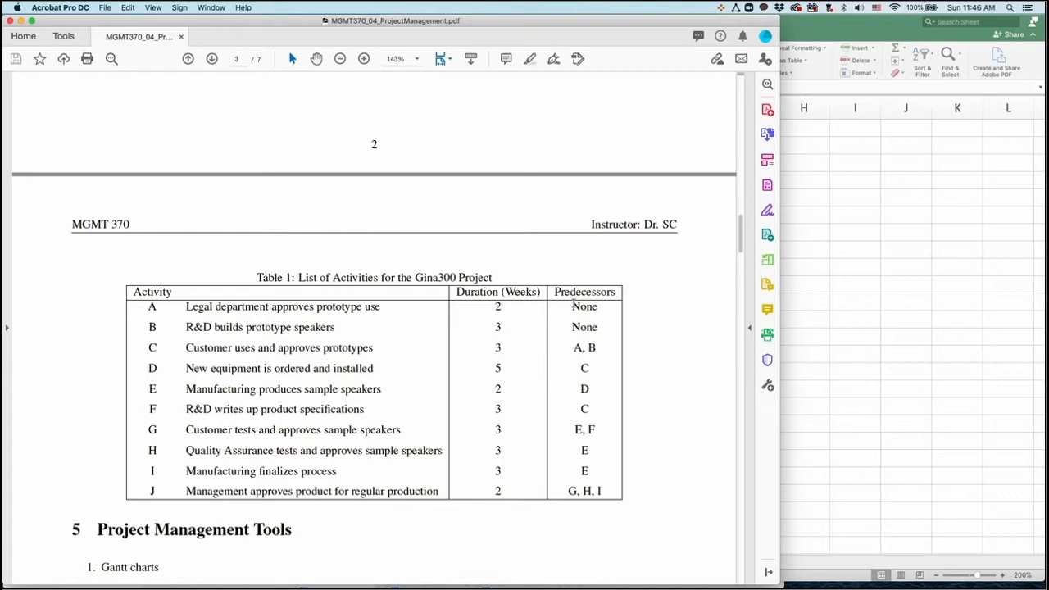
Step: Examine the project management handout's activity list, network diagram, time calculation notes, and Tables 2 and 3 on activity times and critical paths
{"action": "scroll", "coordinate": [574, 339], "scroll_direction": "down", "scroll_amount": 10}
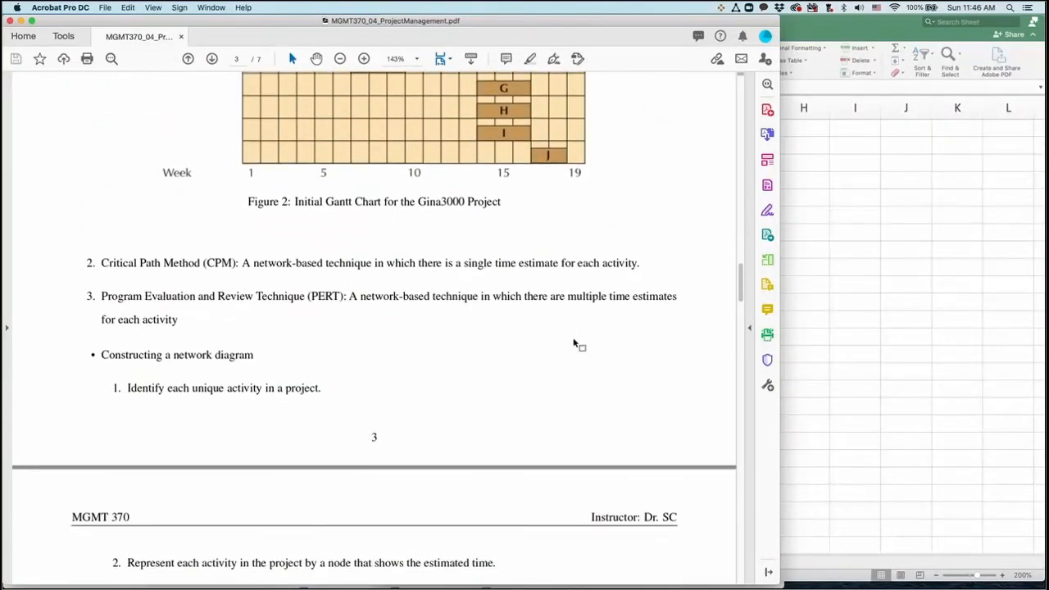
{"action": "scroll", "coordinate": [574, 344], "scroll_direction": "down", "scroll_amount": 6}
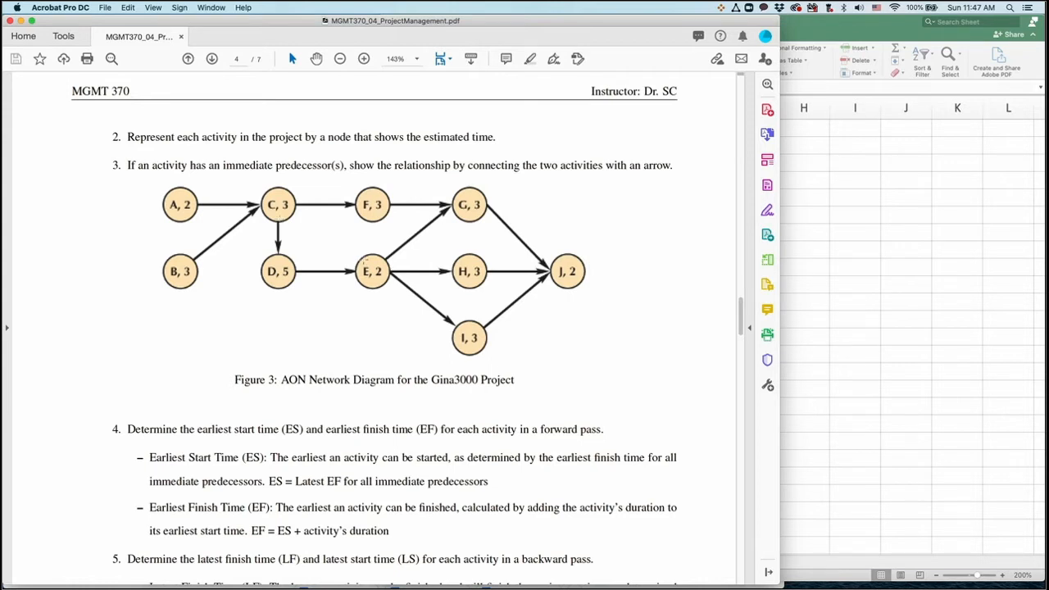
{"action": "scroll", "coordinate": [365, 261], "scroll_direction": "down", "scroll_amount": 4}
{"action": "scroll", "coordinate": [363, 259], "scroll_direction": "down", "scroll_amount": 6}
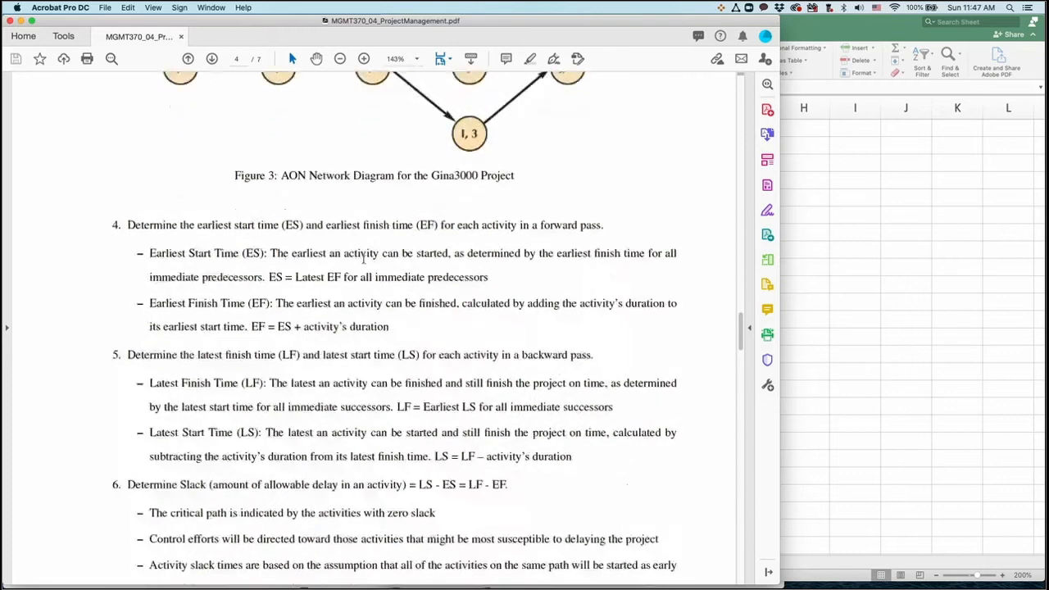
{"action": "scroll", "coordinate": [362, 259], "scroll_direction": "up", "scroll_amount": 2}
{"action": "scroll", "coordinate": [363, 261], "scroll_direction": "down", "scroll_amount": 10}
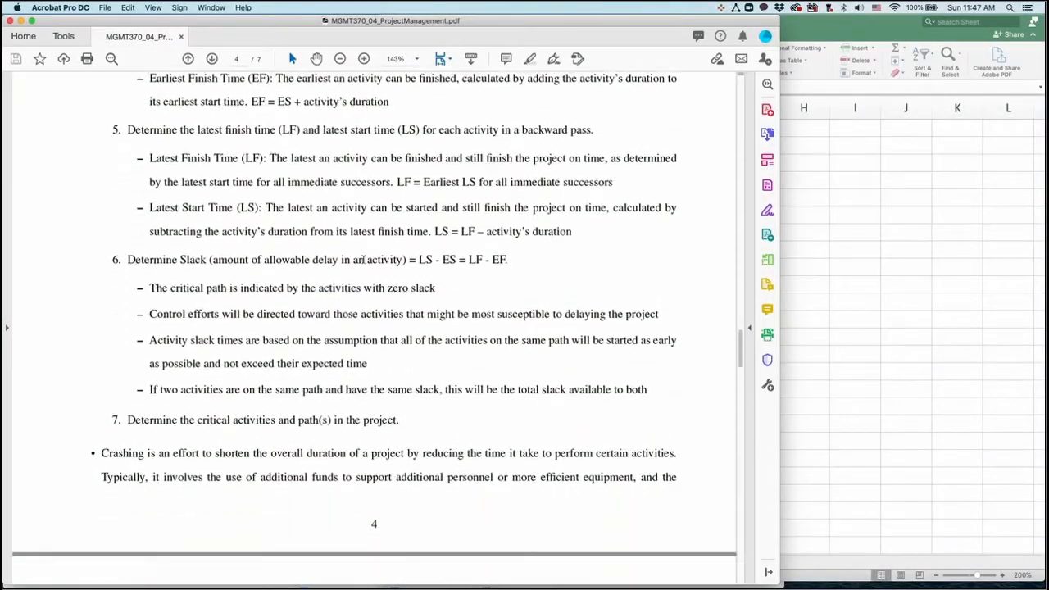
{"action": "scroll", "coordinate": [363, 259], "scroll_direction": "down", "scroll_amount": 6}
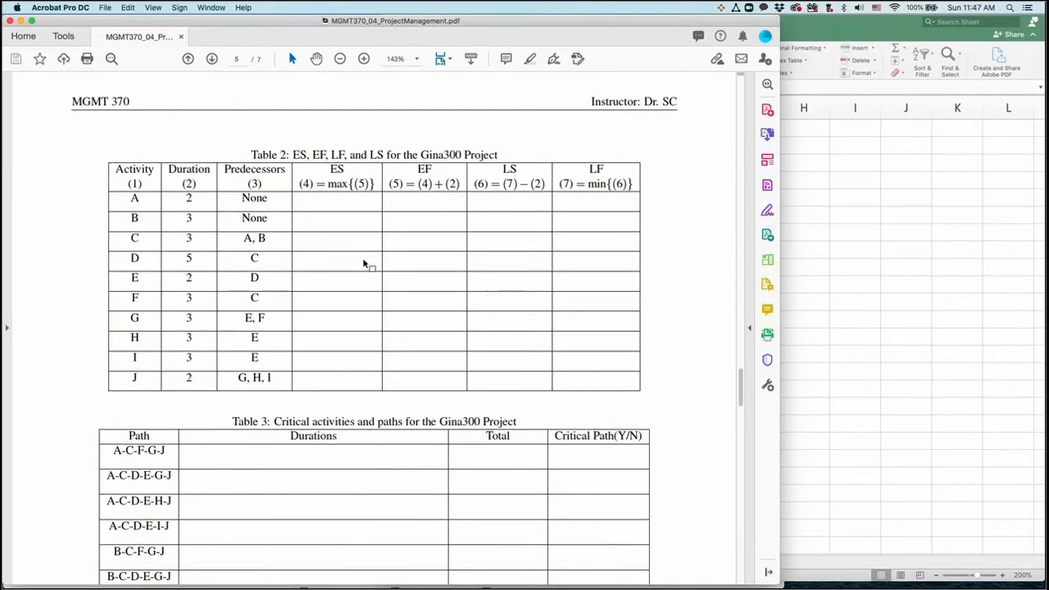
{"action": "scroll", "coordinate": [362, 263], "scroll_direction": "down", "scroll_amount": 2}
{"action": "scroll", "coordinate": [365, 263], "scroll_direction": "down", "scroll_amount": 1}
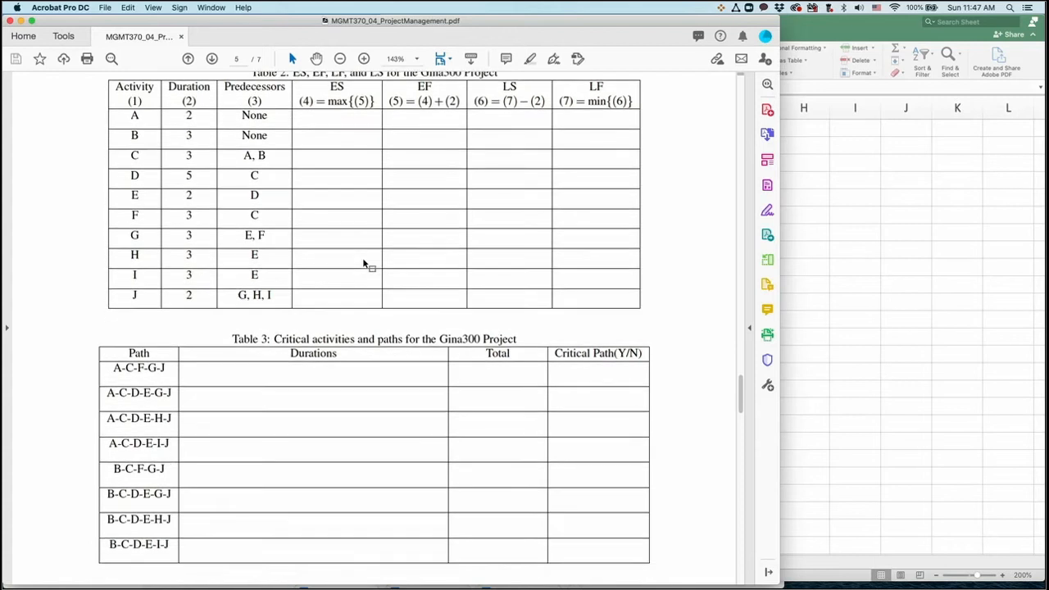
{"action": "scroll", "coordinate": [364, 264], "scroll_direction": "up", "scroll_amount": 1}
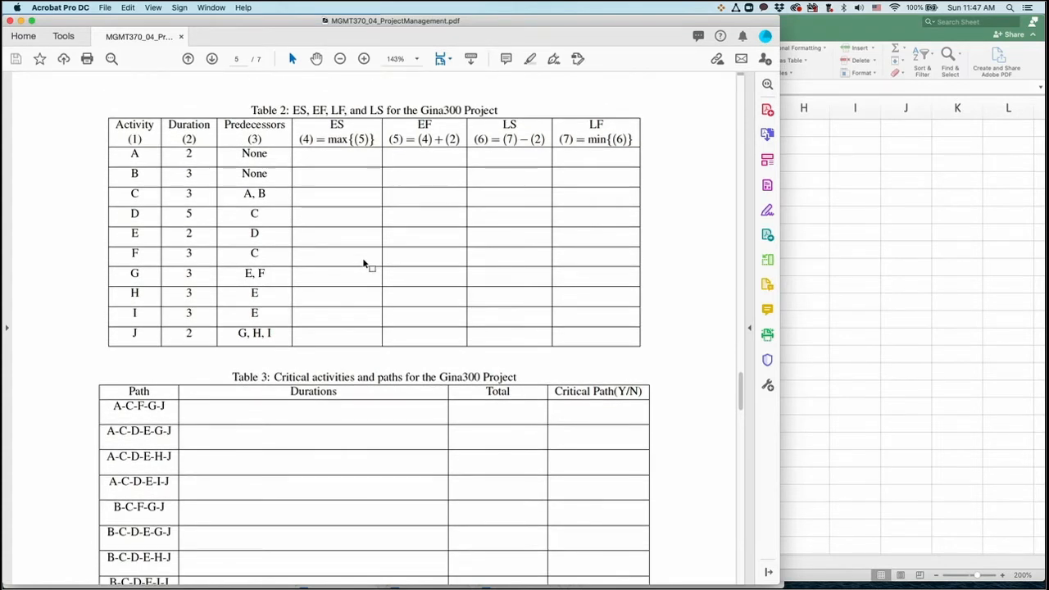
{"action": "scroll", "coordinate": [365, 262], "scroll_direction": "down", "scroll_amount": 3}
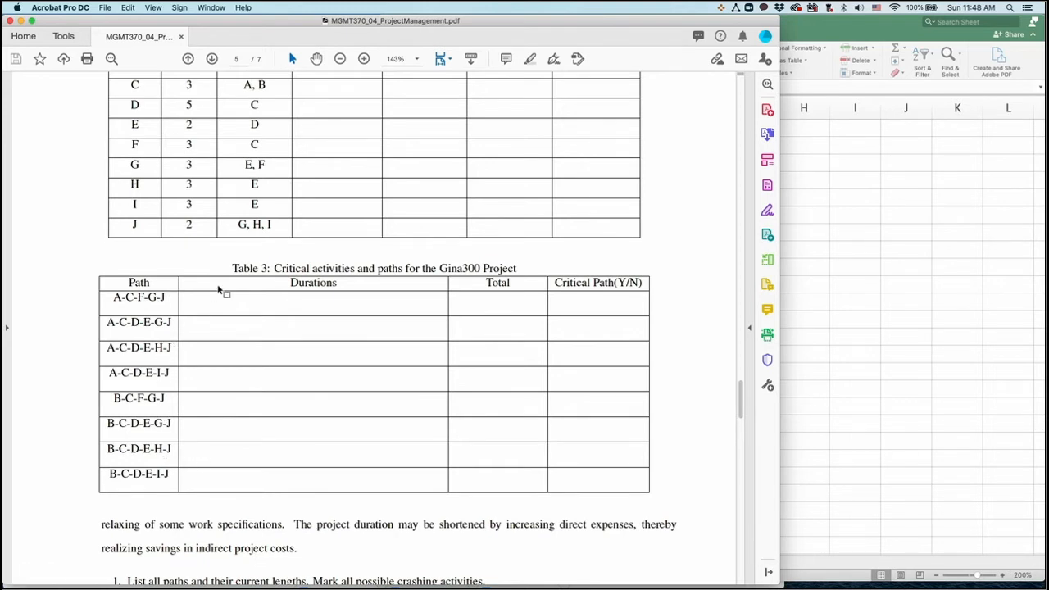
{"action": "scroll", "coordinate": [218, 290], "scroll_direction": "up", "scroll_amount": 5}
{"action": "scroll", "coordinate": [218, 290], "scroll_direction": "up", "scroll_amount": 9}
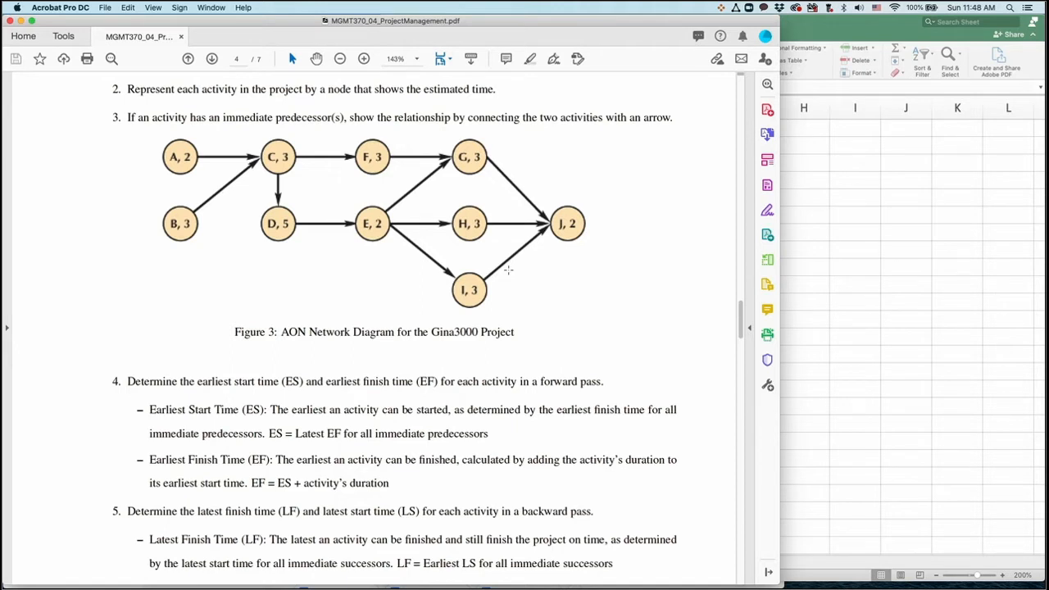
{"action": "scroll", "coordinate": [508, 270], "scroll_direction": "down", "scroll_amount": 10}
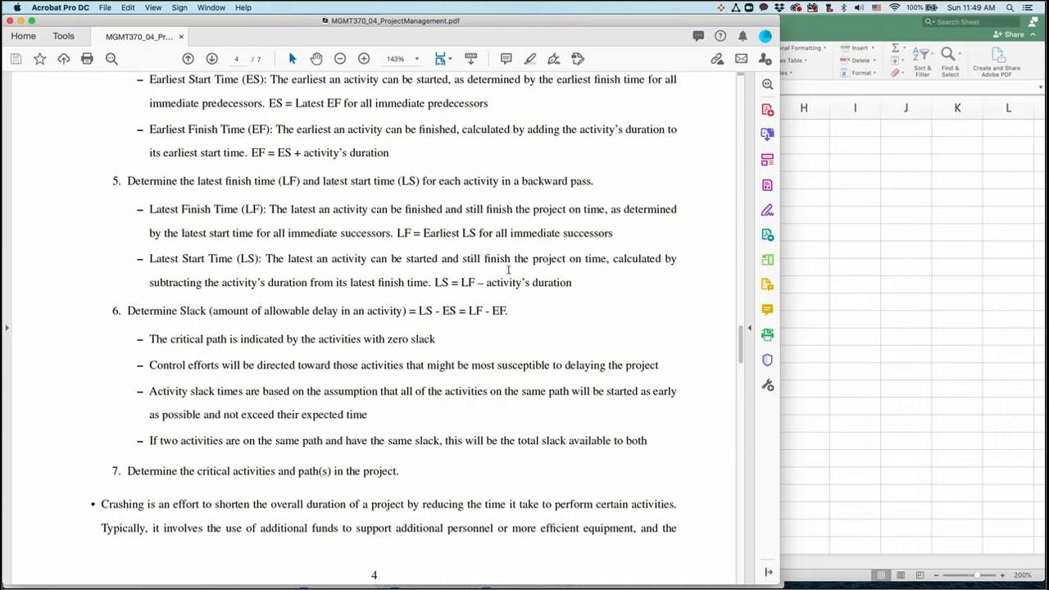
{"action": "scroll", "coordinate": [507, 269], "scroll_direction": "down", "scroll_amount": 20}
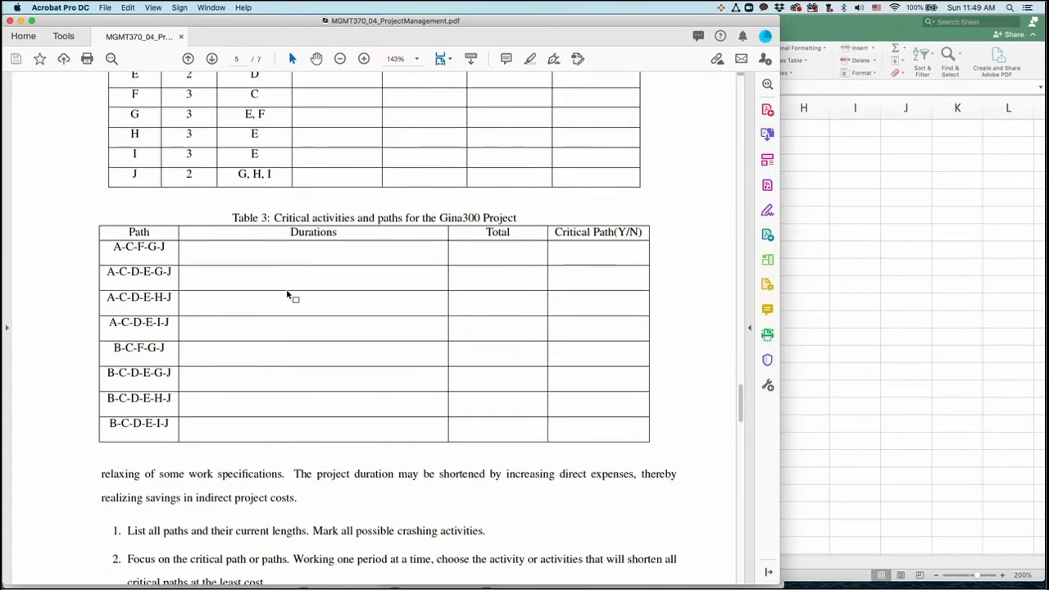
Step: Switch to the Excel workbook's Duration sheet and enter the heading Path in A2 and the path A-C-F-G-J in A3
{"action": "left_click", "coordinate": [848, 251]}
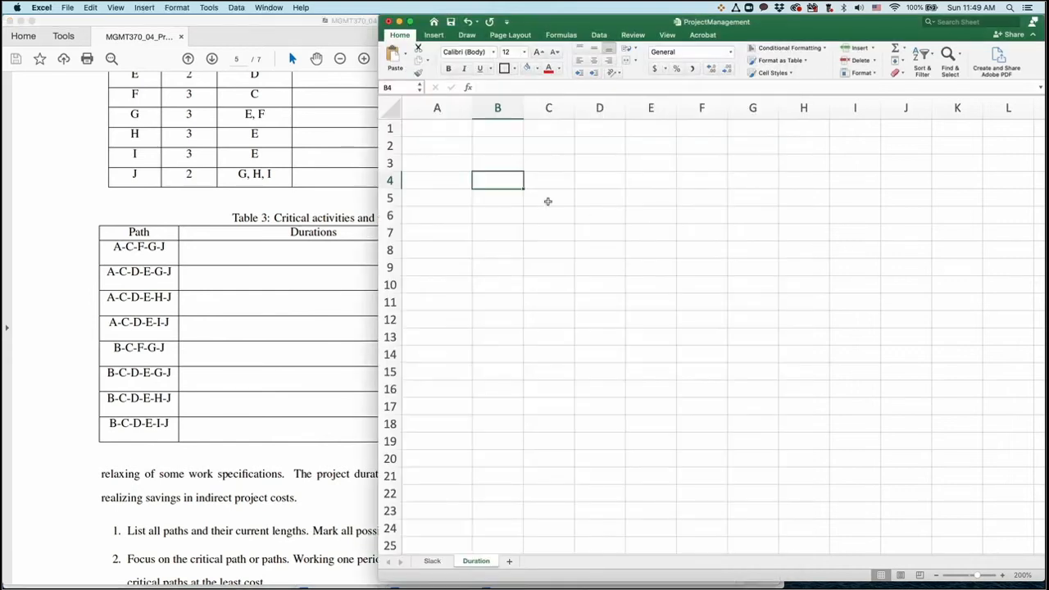
{"action": "left_click", "coordinate": [443, 145]}
{"action": "type", "text": "Path"}
{"action": "key", "text": "Return"}
{"action": "type", "text": "A-C-F-G-J"}
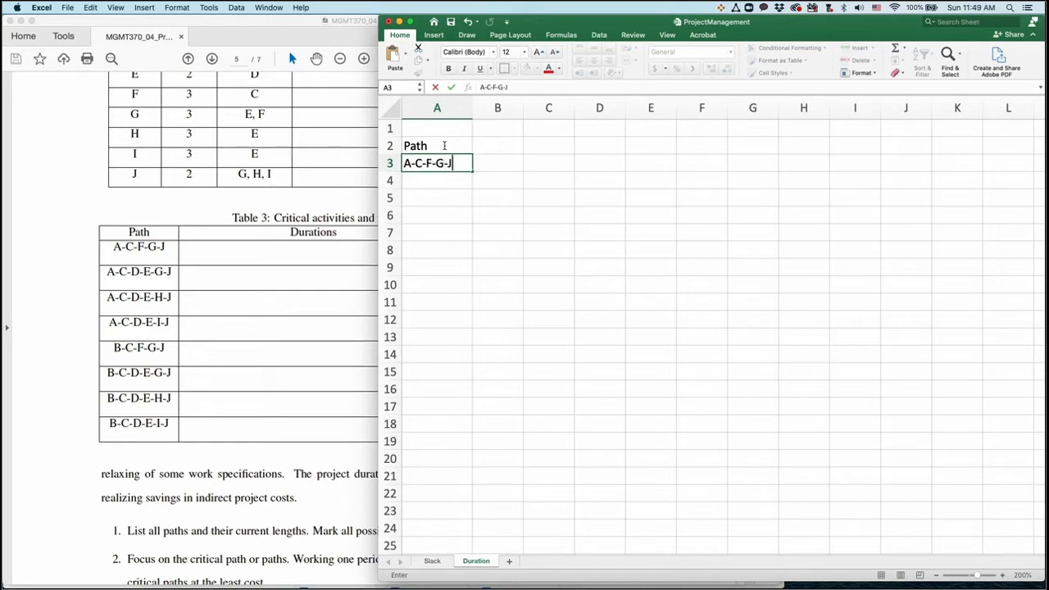
{"action": "key", "text": "Return"}
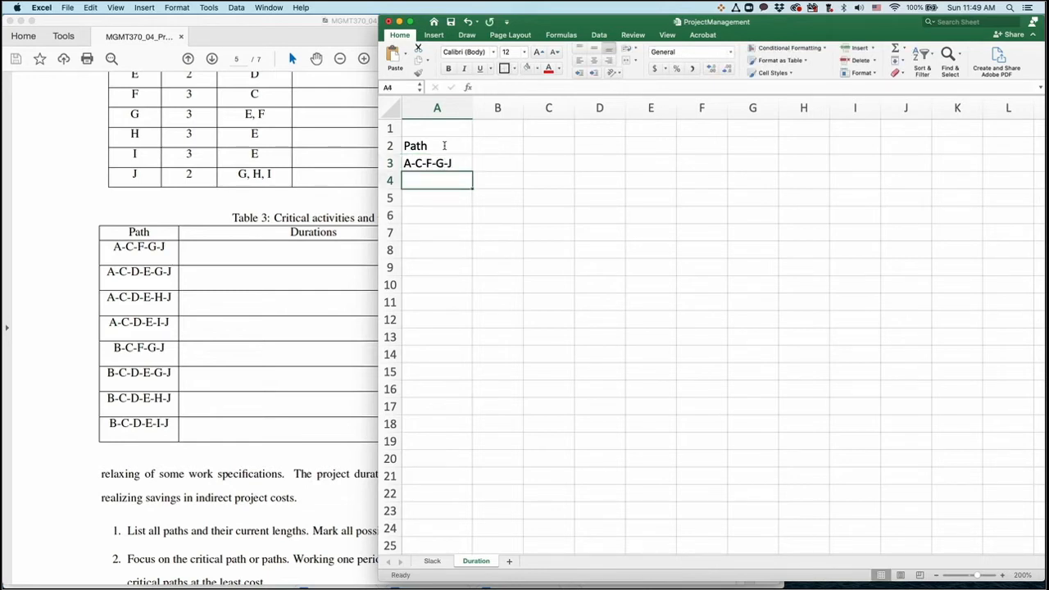
Step: Enter the paths A-C-D-E-G-J in A4 and A-C-D-E-H-J in A5
{"action": "type", "text": "A-C"}
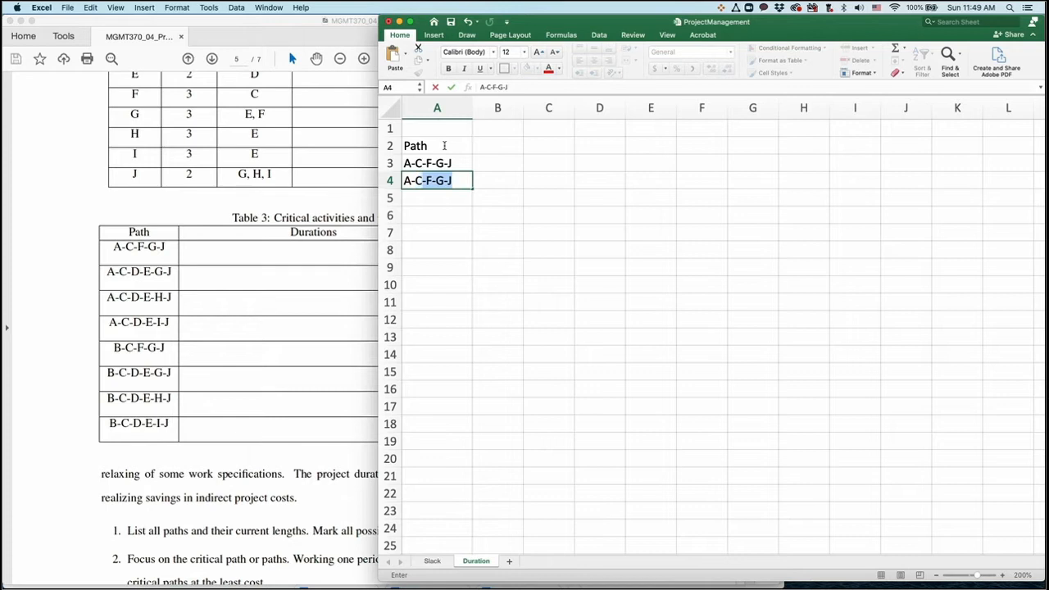
{"action": "type", "text": "-D"}
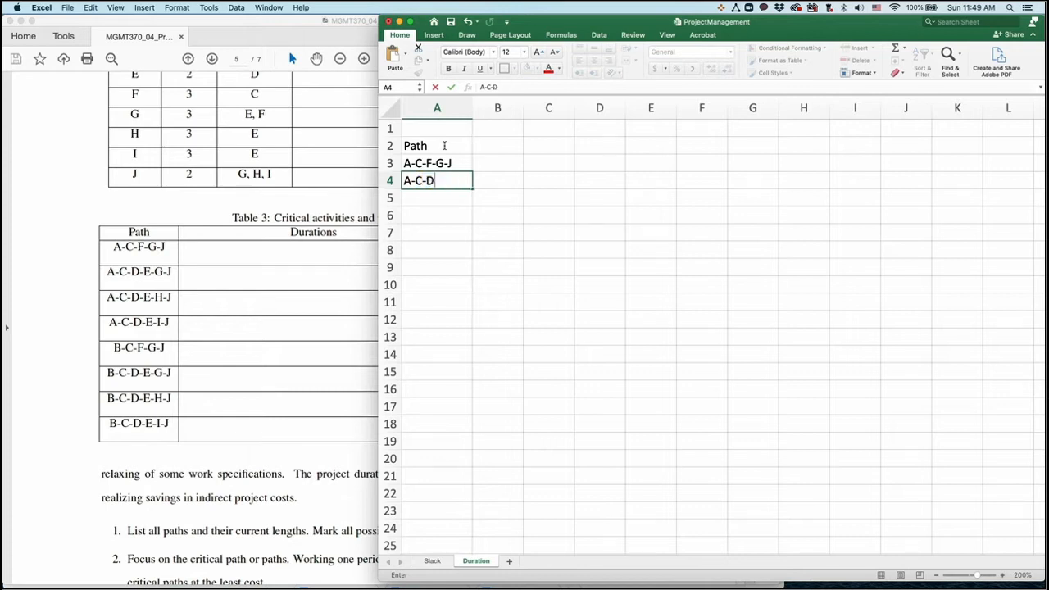
{"action": "type", "text": "-E-G-J"}
{"action": "key", "text": "Return"}
{"action": "type", "text": "A-C-D"}
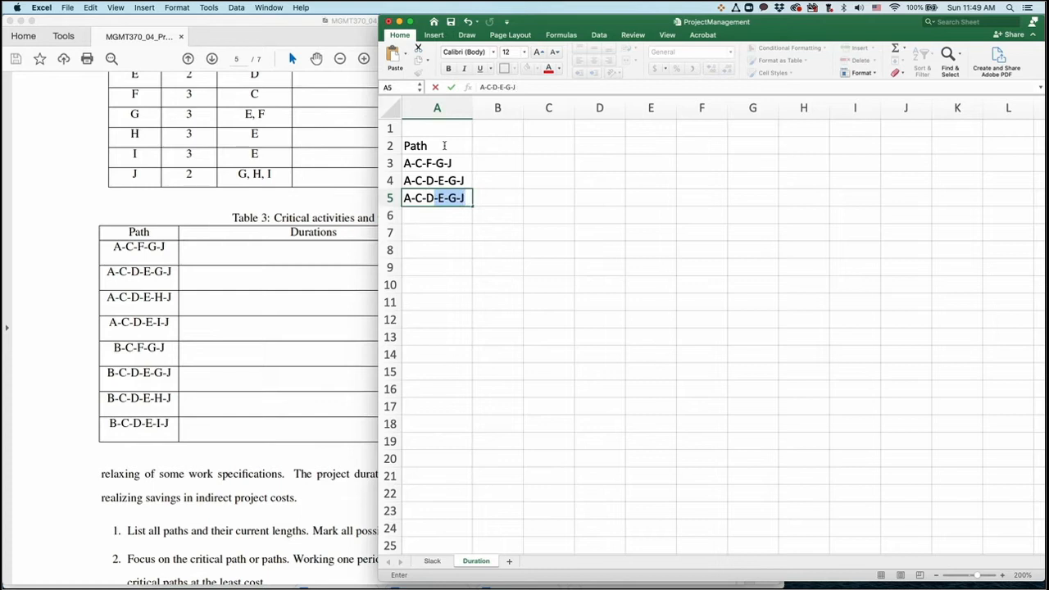
{"action": "type", "text": "-E-"}
{"action": "type", "text": "_"}
{"action": "key", "text": "BackSpace"}
{"action": "type", "text": "-H-J"}
{"action": "key", "text": "Return"}
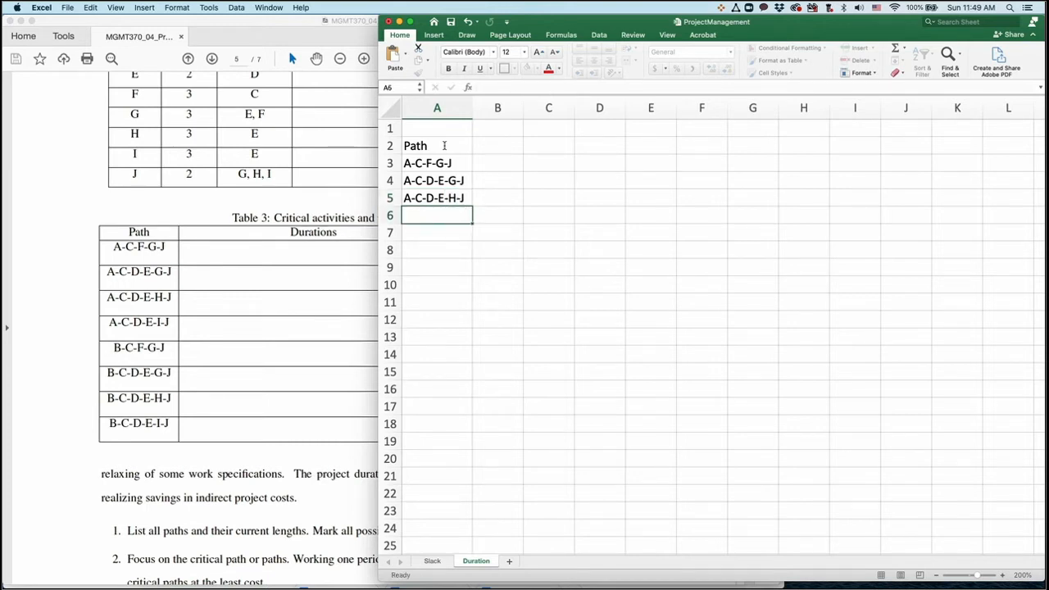
Step: Enter the paths A-C-D-E-I-J in A6 and B-C-F-G-J in A7
{"action": "type", "text": "a"}
{"action": "key", "text": "BackSpace"}
{"action": "type", "text": "A"}
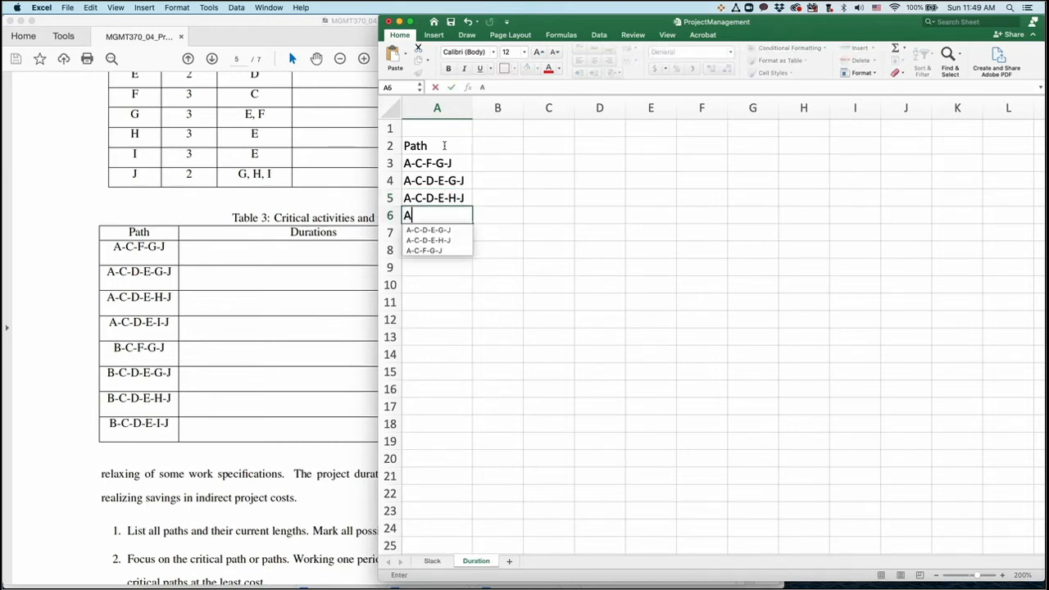
{"action": "type", "text": "-C-D-E-I"}
{"action": "type", "text": "-J"}
{"action": "key", "text": "Return"}
{"action": "type", "text": "B"}
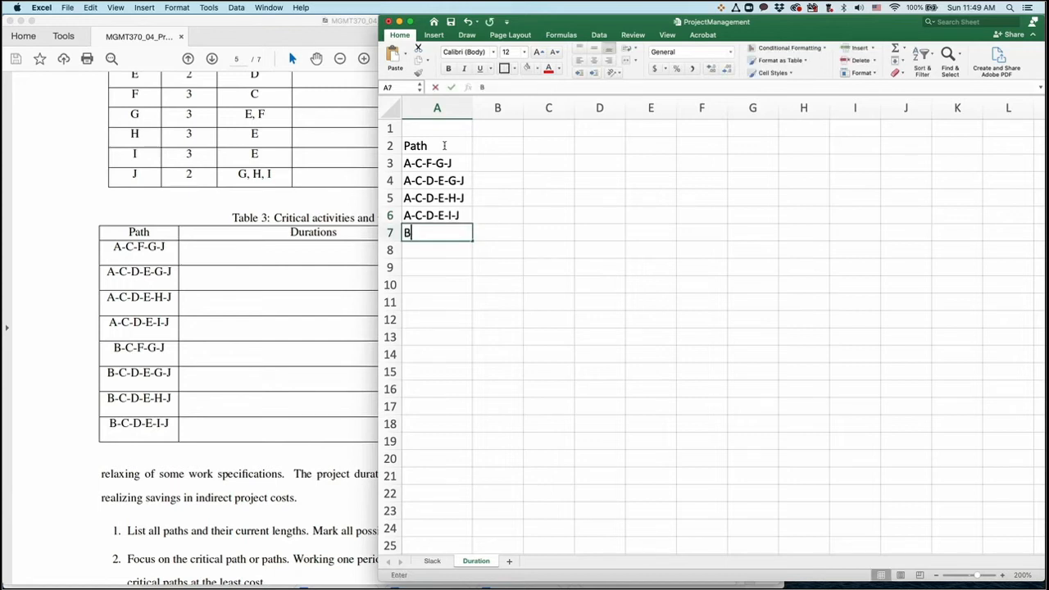
{"action": "type", "text": "-C-F-G-J"}
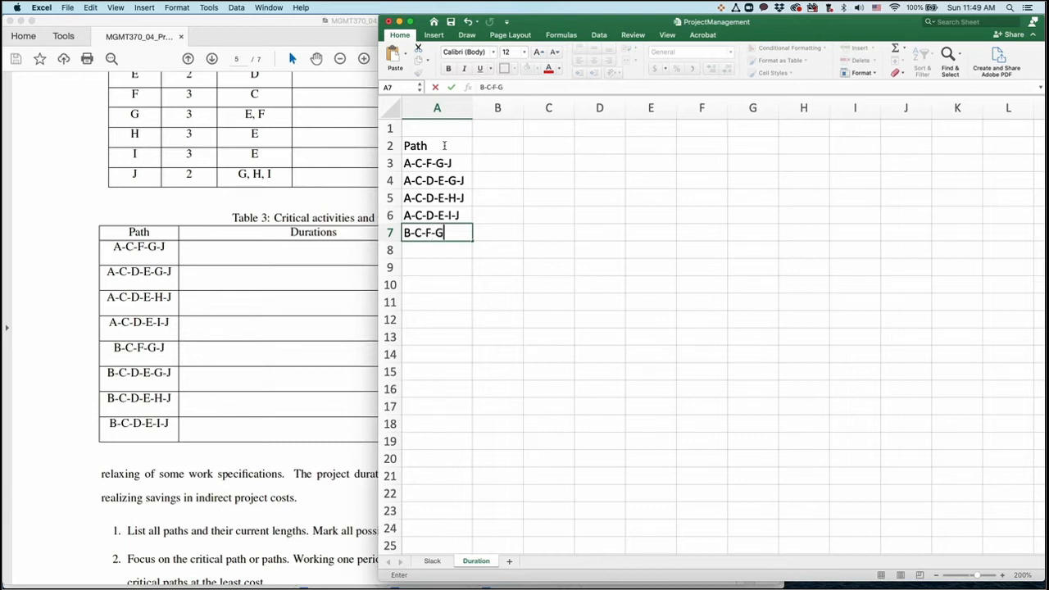
{"action": "key", "text": "Return"}
Step: Enter the remaining paths B-C-D-E-G-J, B-C-D-E-H-J and B-C-D-E-I-J in A8 to A10
{"action": "type", "text": "B-C"}
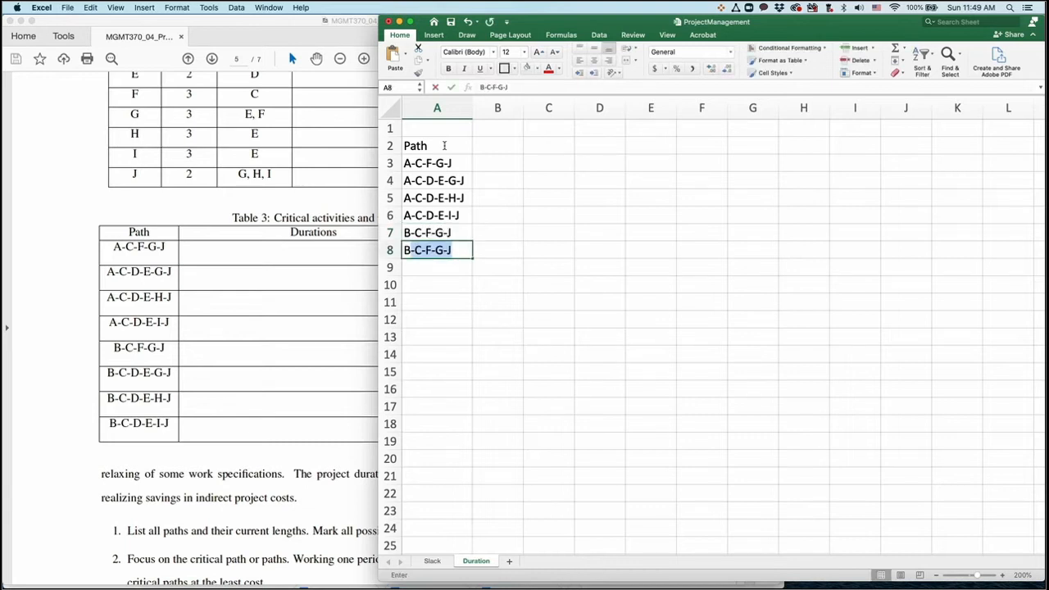
{"action": "type", "text": "-D"}
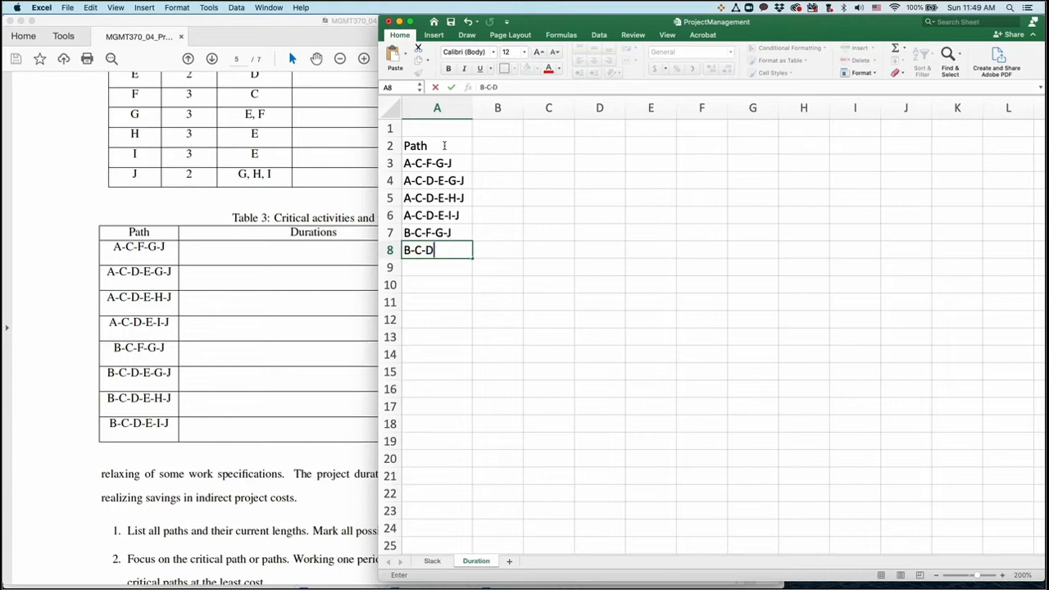
{"action": "type", "text": "-E-G-J"}
{"action": "key", "text": "Return"}
{"action": "type", "text": "B"}
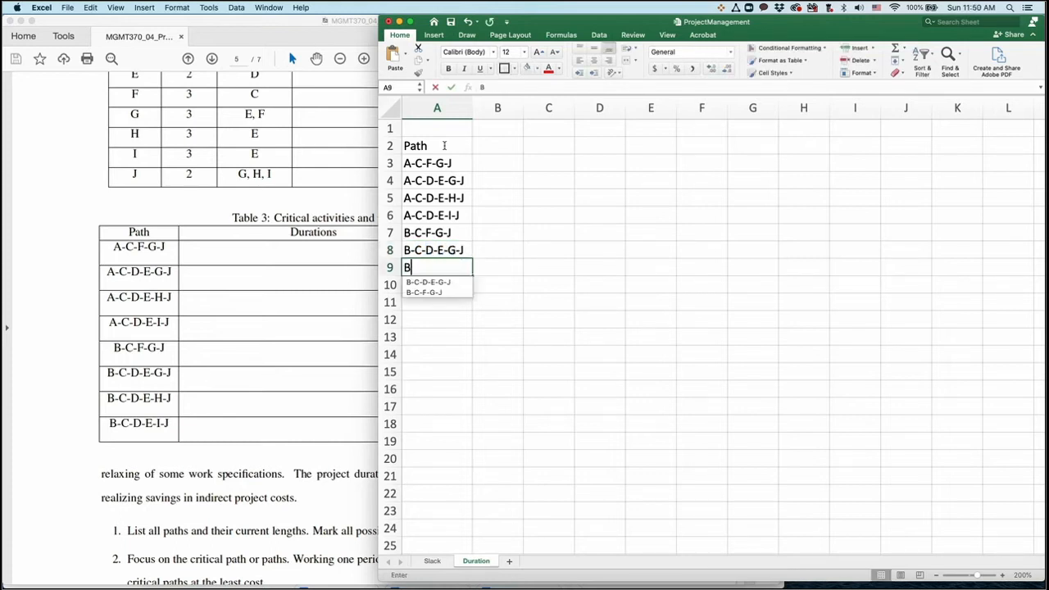
{"action": "type", "text": "-C-"}
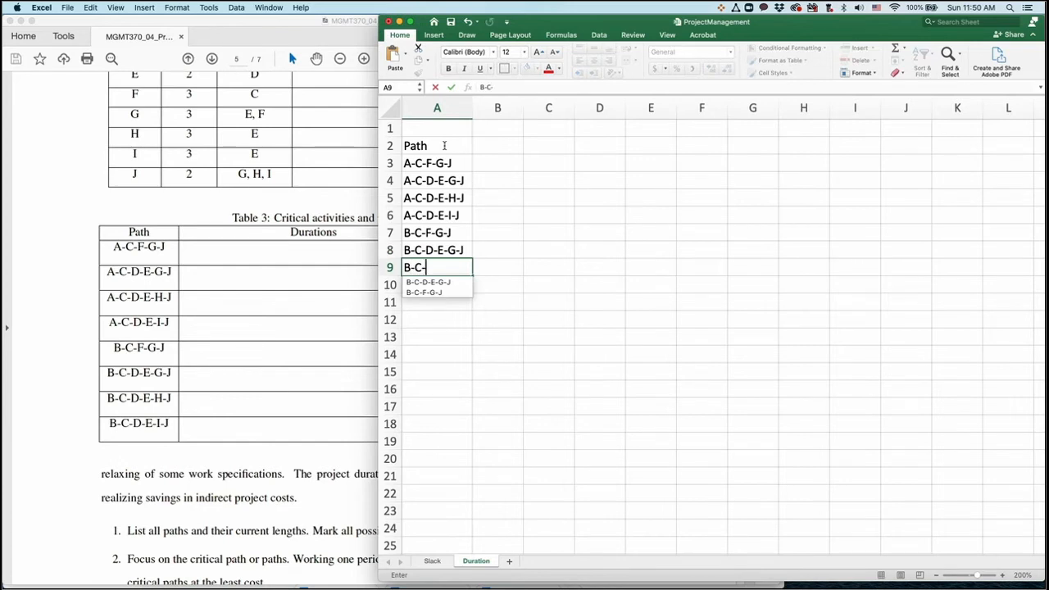
{"action": "type", "text": "D-E"}
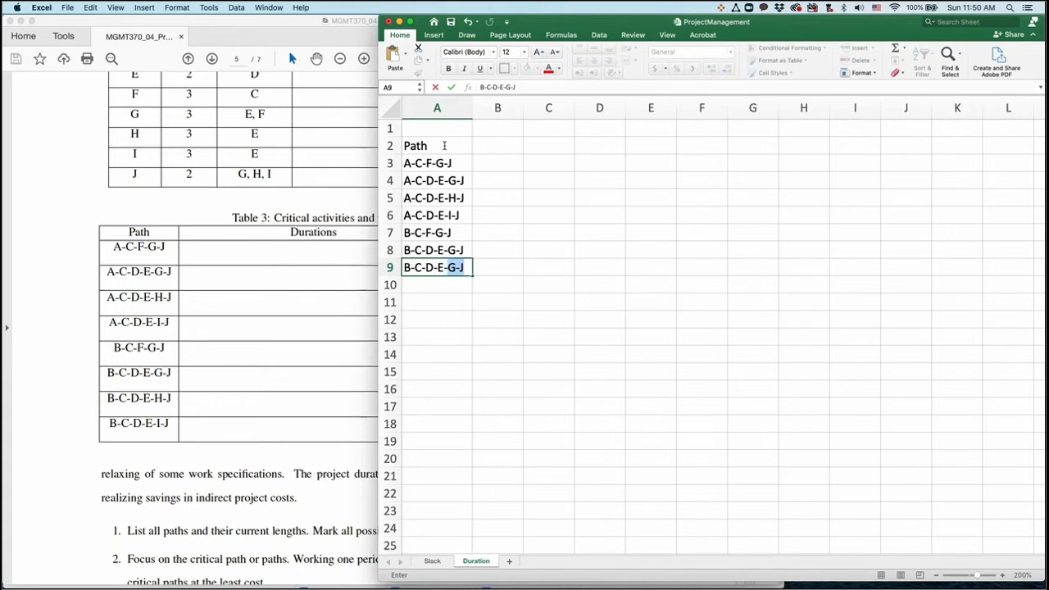
{"action": "type", "text": "-H-J"}
{"action": "key", "text": "Return"}
{"action": "type", "text": "B-C-D-E-I-J"}
{"action": "key", "text": "Return"}
Step: Enter the activity letters A through J as column headings across B1 to K1
{"action": "left_click", "coordinate": [499, 125]}
{"action": "scroll", "coordinate": [302, 215], "scroll_direction": "up", "scroll_amount": 3}
{"action": "type", "text": "A"}
{"action": "key", "text": "Tab"}
{"action": "type", "text": "B"}
{"action": "key", "text": "Tab"}
{"action": "type", "text": "C"}
{"action": "key", "text": "Tab"}
{"action": "type", "text": "D"}
{"action": "key", "text": "Tab"}
{"action": "type", "text": "E"}
{"action": "key", "text": "Tab"}
{"action": "type", "text": "F"}
{"action": "key", "text": "Tab"}
{"action": "type", "text": "G"}
{"action": "key", "text": "Tab"}
{"action": "type", "text": "H"}
{"action": "key", "text": "Tab"}
{"action": "type", "text": "I"}
{"action": "key", "text": "Tab"}
{"action": "type", "text": "J"}
{"action": "key", "text": "Return"}
Step: Enter the durations 2, 3, 3, 5, 2, 3, 3, 3, 3 and 1 for activities A to J in B2 to K2
{"action": "key", "text": "Left"}
{"action": "key", "text": "Left"}
{"action": "key", "text": "Left"}
{"action": "key", "text": "Left"}
{"action": "key", "text": "Left"}
{"action": "key", "text": "Left"}
{"action": "key", "text": "Left"}
{"action": "key", "text": "Left"}
{"action": "key", "text": "Left"}
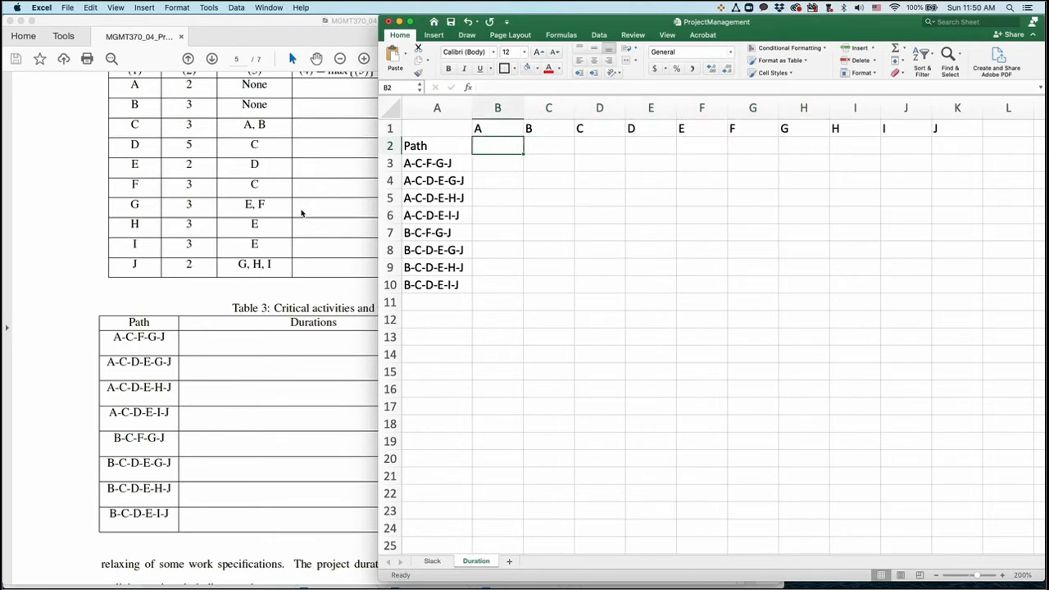
{"action": "type", "text": "2"}
{"action": "key", "text": "Tab"}
{"action": "type", "text": "3"}
{"action": "key", "text": "Tab"}
{"action": "type", "text": "3"}
{"action": "key", "text": "Tab"}
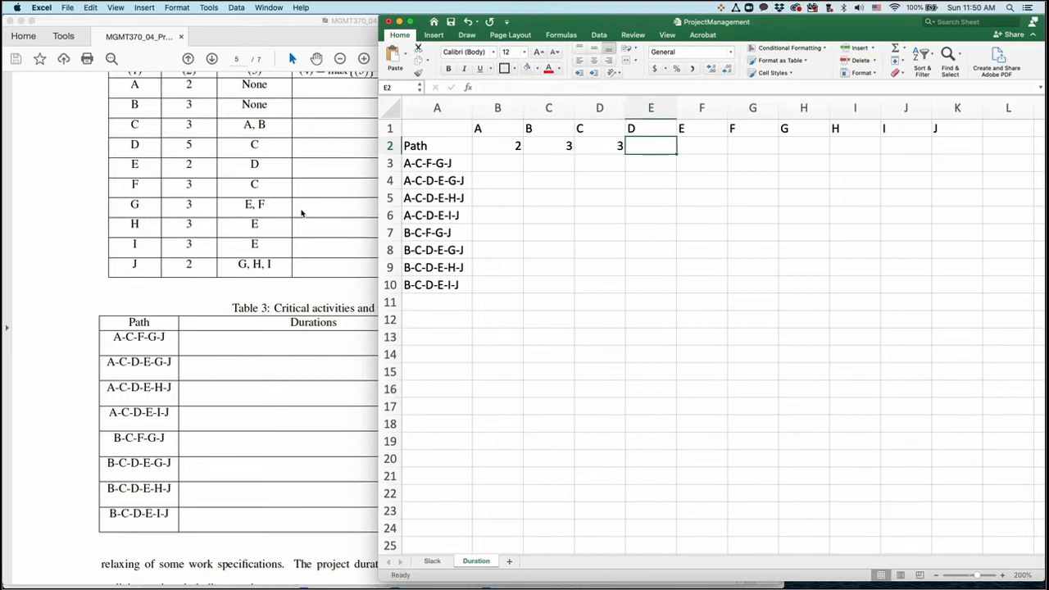
{"action": "type", "text": "5"}
{"action": "key", "text": "Tab"}
{"action": "type", "text": "2"}
{"action": "key", "text": "Tab"}
{"action": "type", "text": "3"}
{"action": "key", "text": "Tab"}
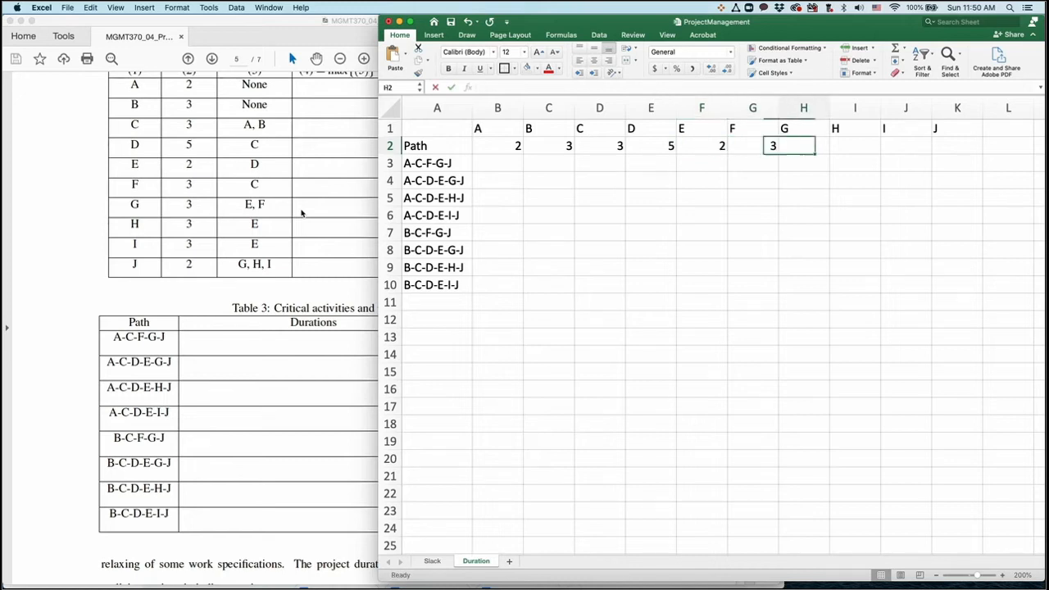
{"action": "type", "text": "3"}
{"action": "key", "text": "Tab"}
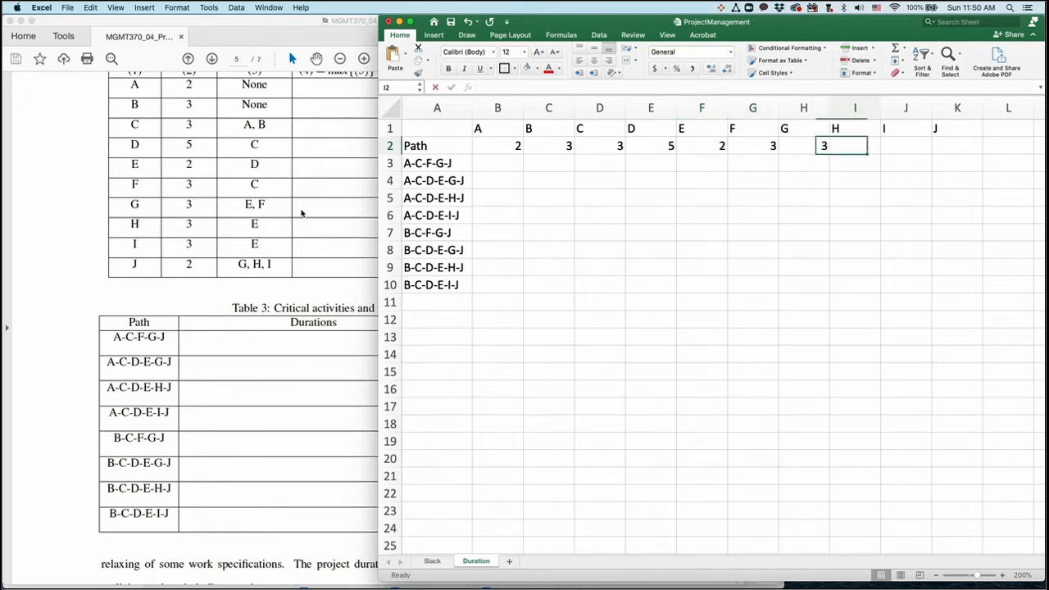
{"action": "type", "text": "3"}
{"action": "key", "text": "Tab"}
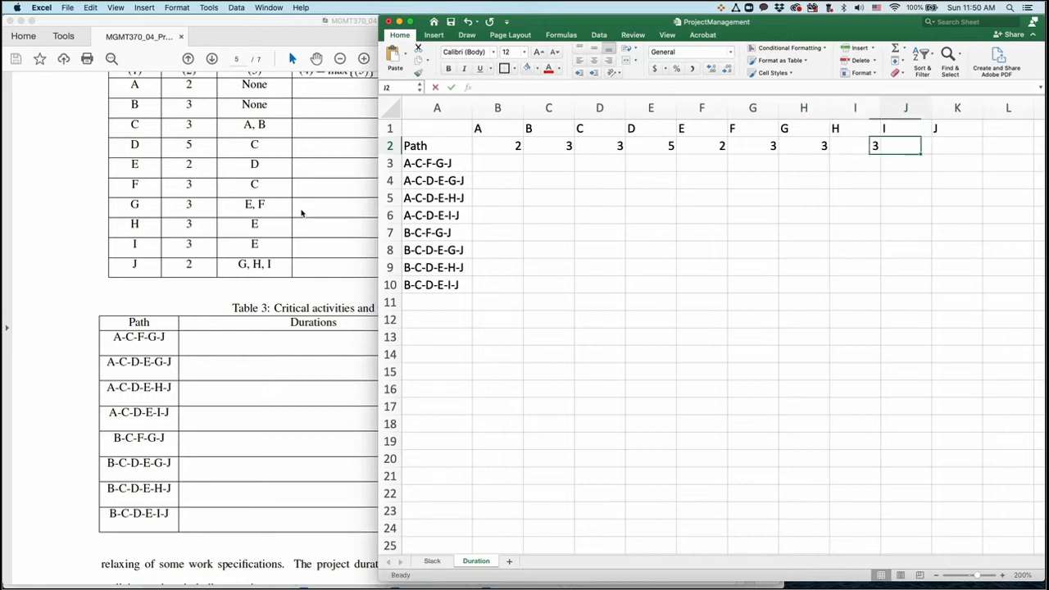
{"action": "type", "text": "3"}
{"action": "key", "text": "Tab"}
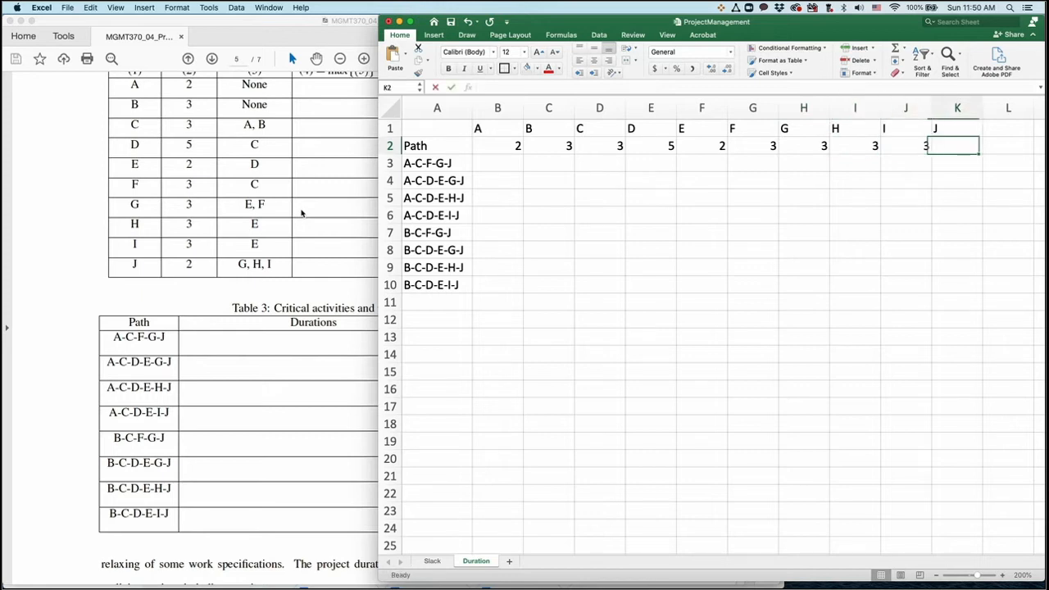
{"action": "type", "text": "1"}
{"action": "key", "text": "Return"}
Step: Add the heading Duration in L2, beside the activity durations
{"action": "key", "text": "Right"}
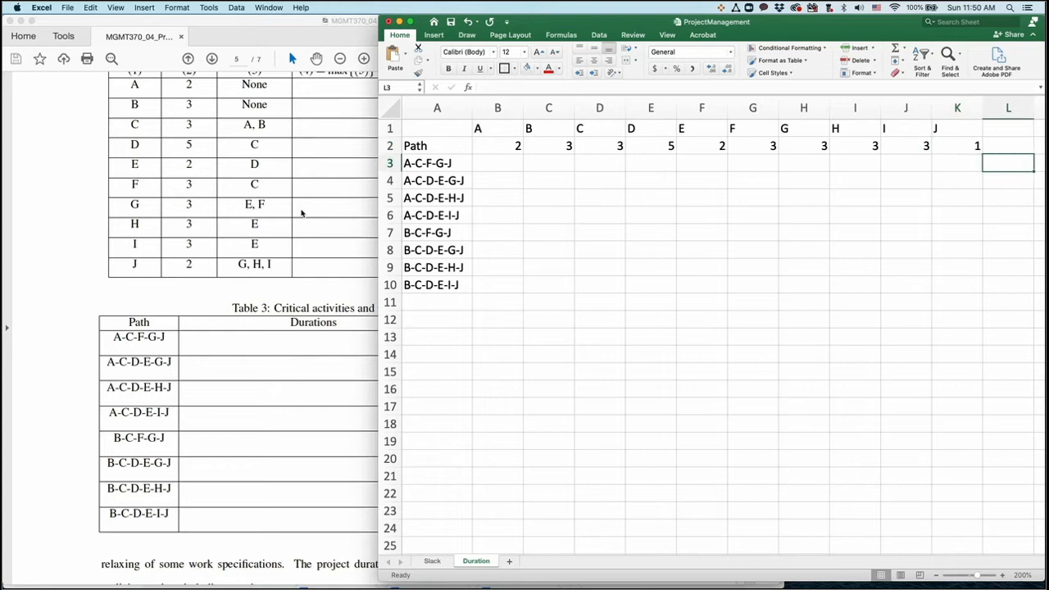
{"action": "key", "text": "Up"}
{"action": "type", "text": "Duration"}
{"action": "key", "text": "Return"}
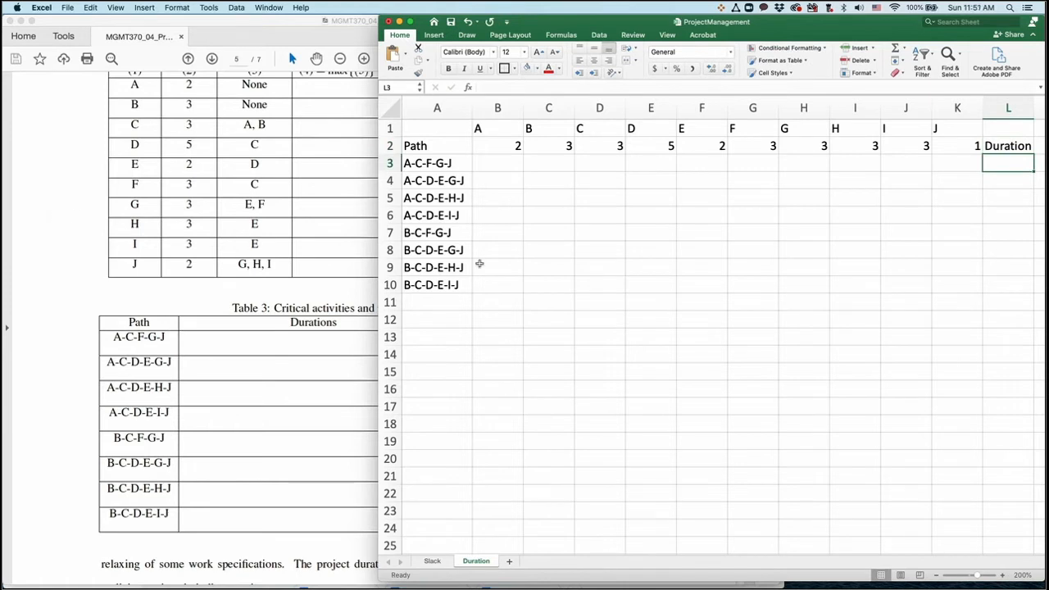
Step: Create the name Duration for the activity durations in B2:K2, using the label in the right column of the selection
{"action": "left_click_drag", "start_coordinate": [508, 147], "coordinate": [1001, 143]}
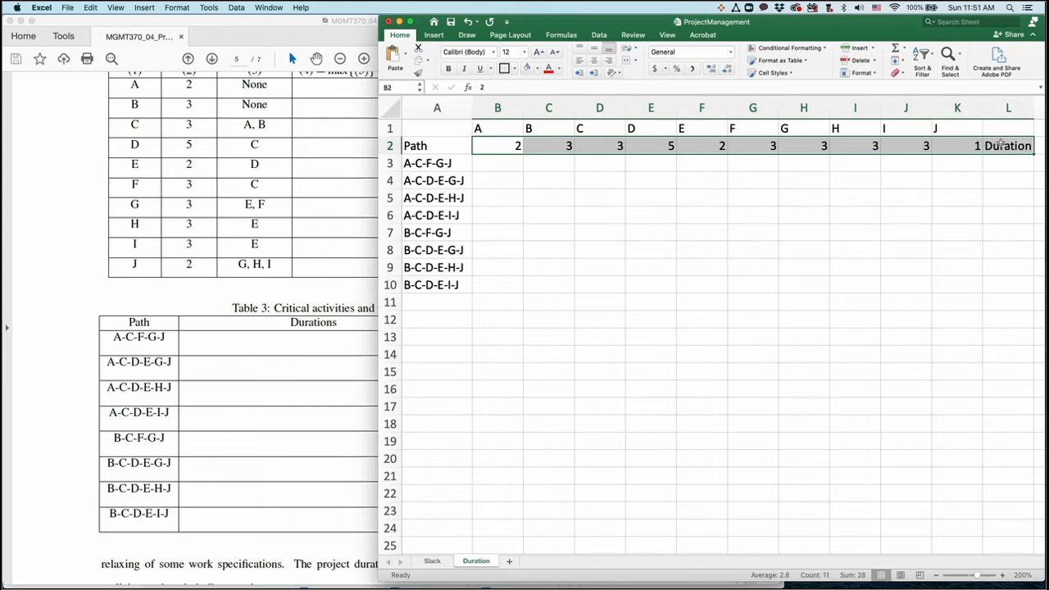
{"action": "left_click", "coordinate": [562, 36]}
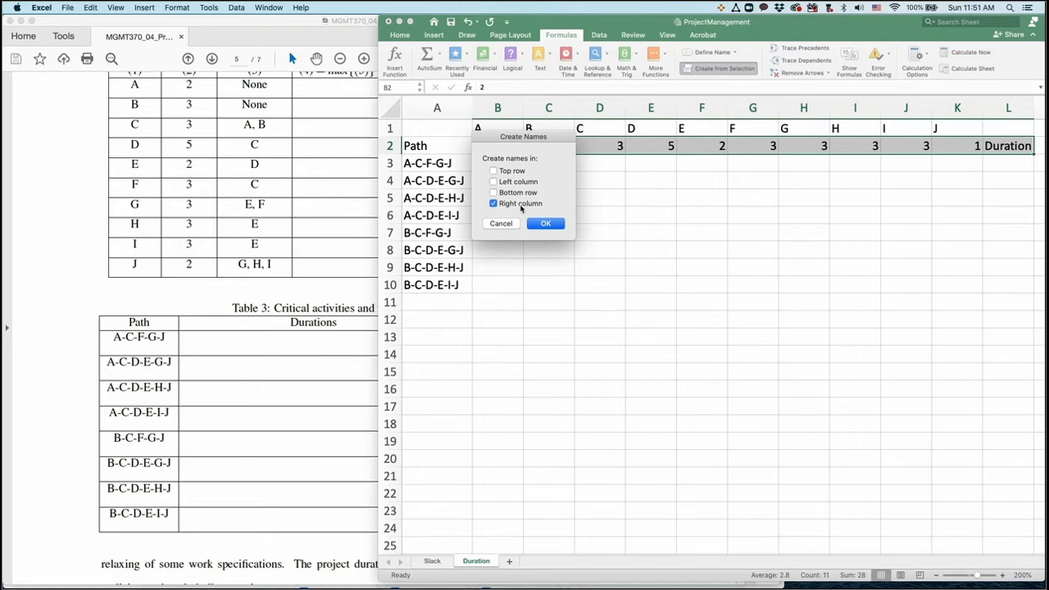
{"action": "key", "text": "Return"}
Step: Mark the activities of path A-C-F-G-J by entering 1 in B3, D3, G3, H3 and K3
{"action": "left_click", "coordinate": [504, 167]}
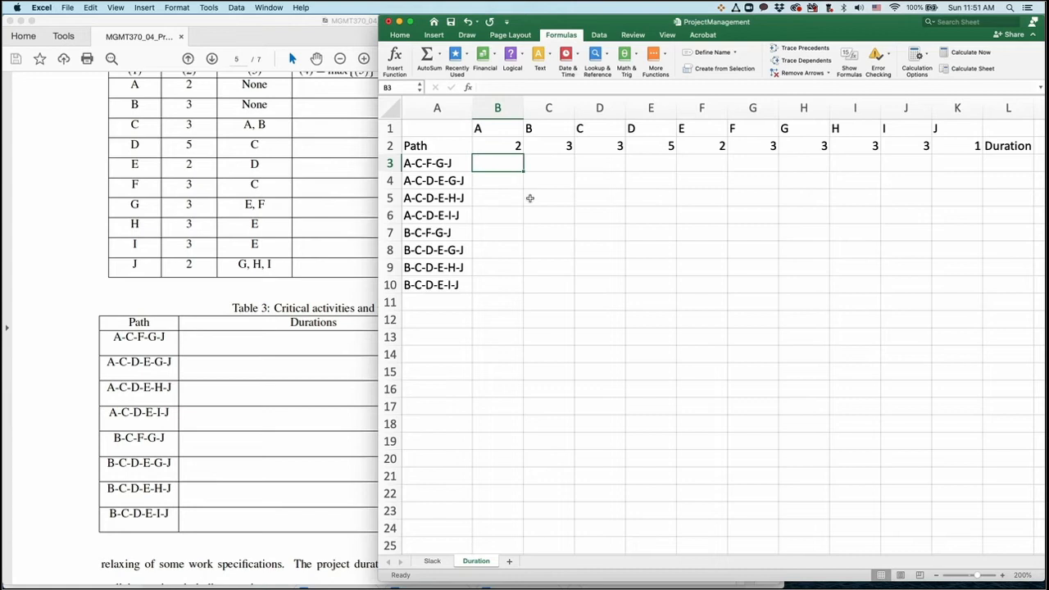
{"action": "type", "text": "1"}
{"action": "key", "text": "Tab"}
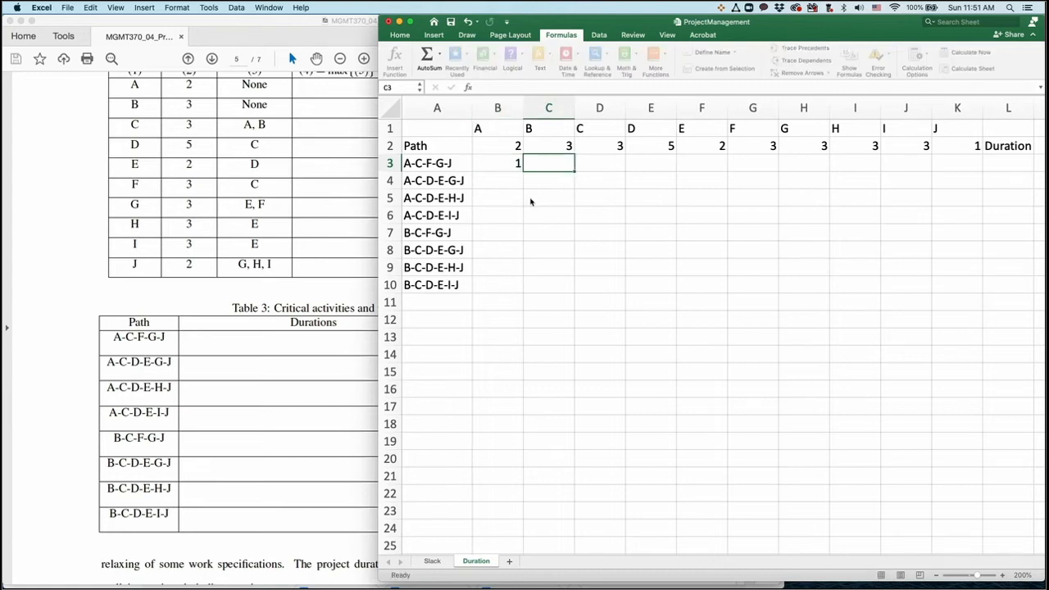
{"action": "key", "text": "Tab"}
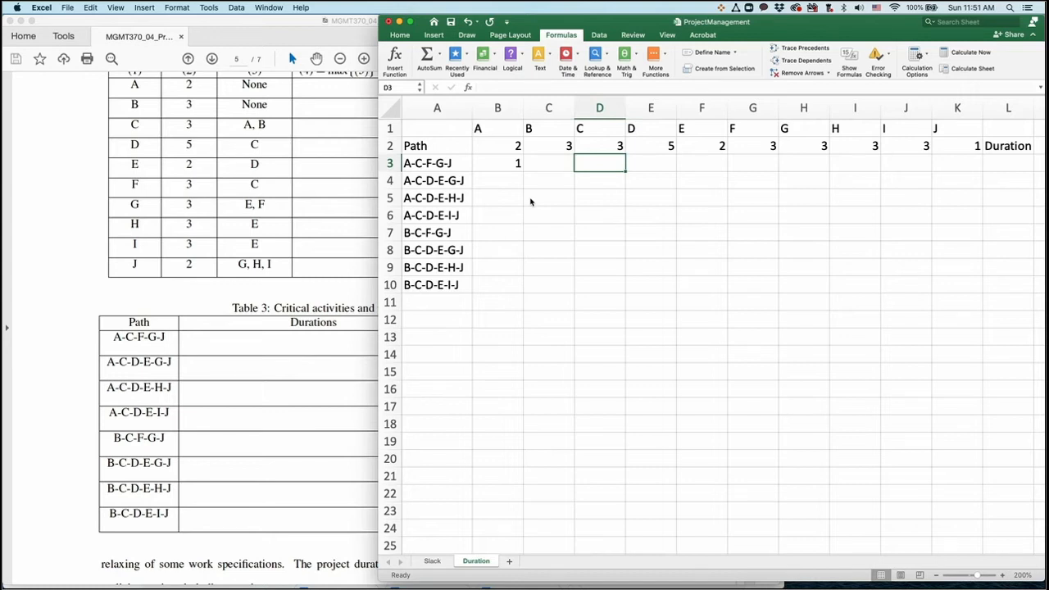
{"action": "type", "text": "1"}
{"action": "key", "text": "Tab"}
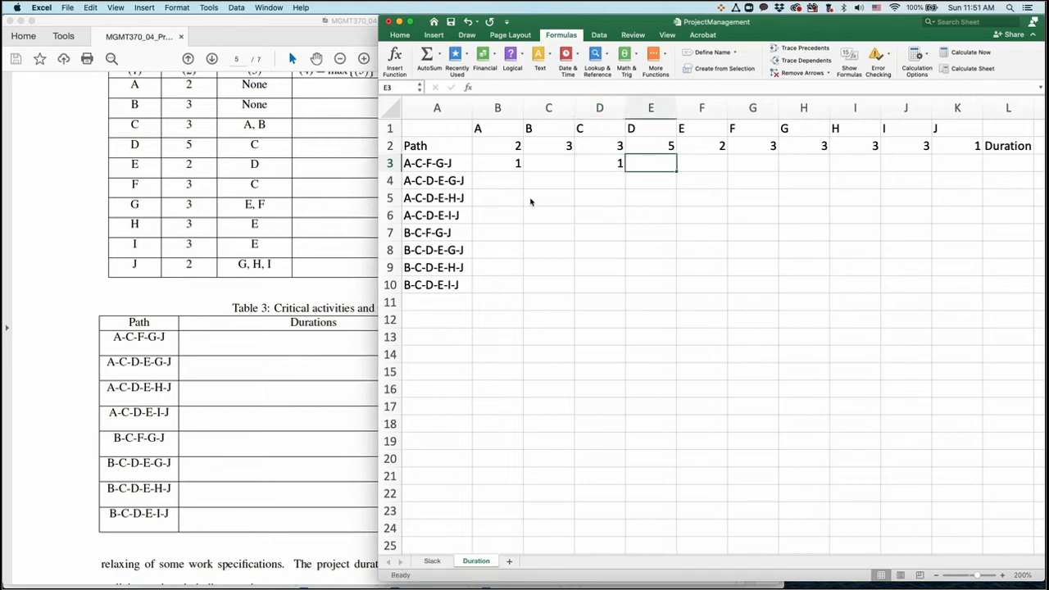
{"action": "key", "text": "Tab"}
{"action": "key", "text": "Tab"}
{"action": "type", "text": "1"}
{"action": "key", "text": "Tab"}
{"action": "key", "text": "Tab"}
{"action": "key", "text": "shift+Tab"}
{"action": "type", "text": "1"}
{"action": "key", "text": "Tab"}
{"action": "key", "text": "Tab"}
{"action": "key", "text": "Tab"}
{"action": "type", "text": "1"}
{"action": "key", "text": "Tab"}
Step: Calculate the duration of path A-C-F-G-J in L3 with =SUMPRODUCT(Duration,B3:K3), widening the view of the sheet
{"action": "type", "text": "=sumpr"}
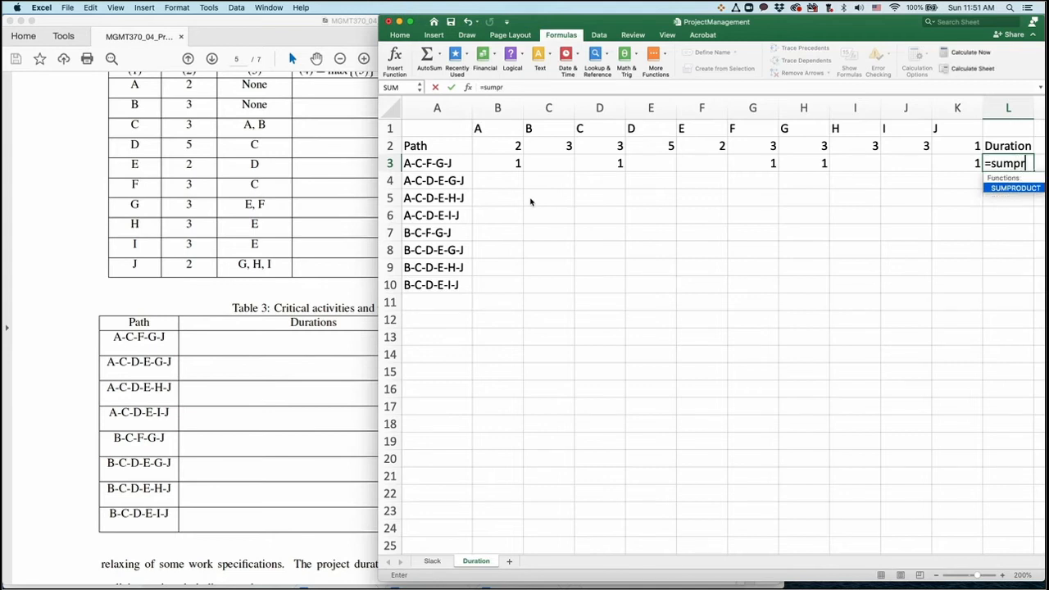
{"action": "type", "text": "o"}
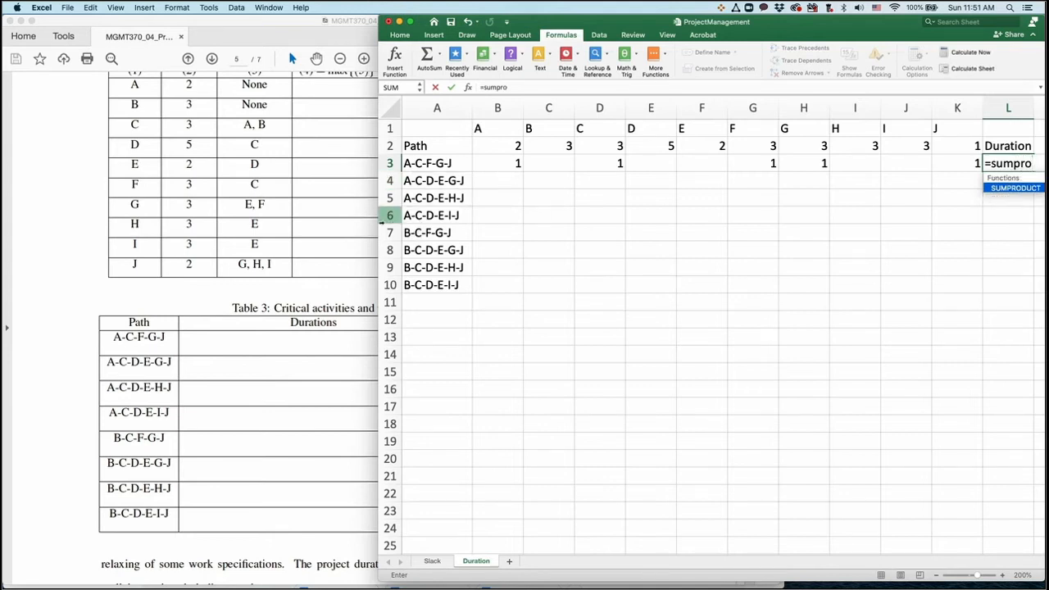
{"action": "left_click_drag", "start_coordinate": [379, 224], "coordinate": [171, 224]}
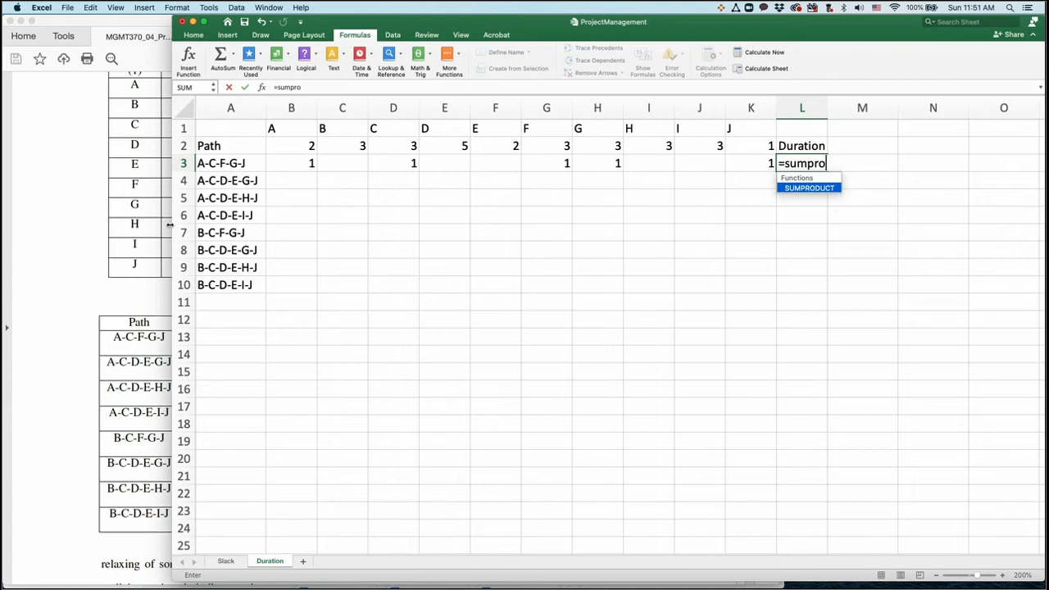
{"action": "type", "text": "duct("}
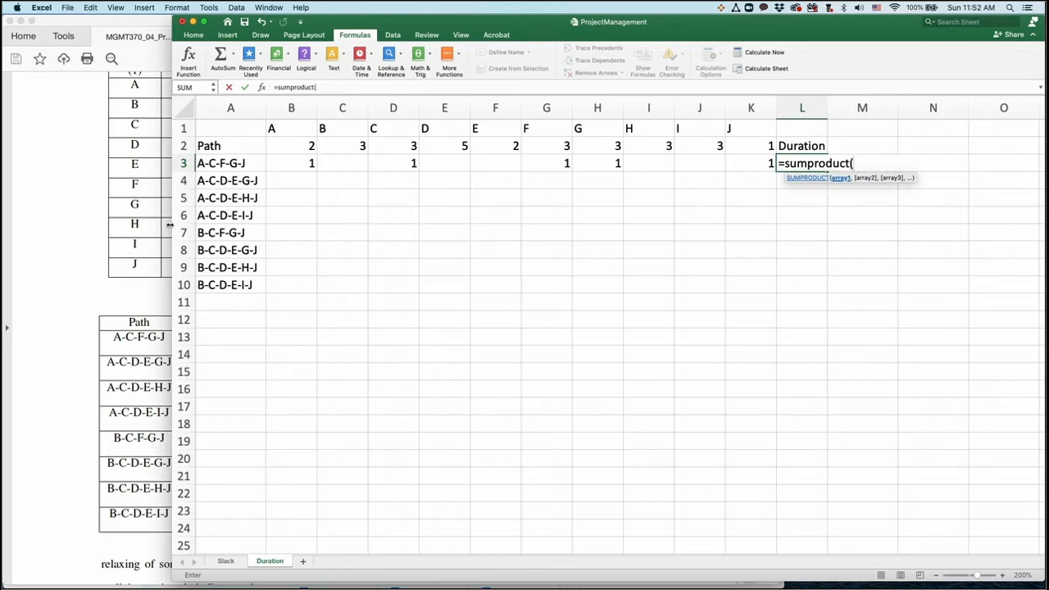
{"action": "type", "text": "d"}
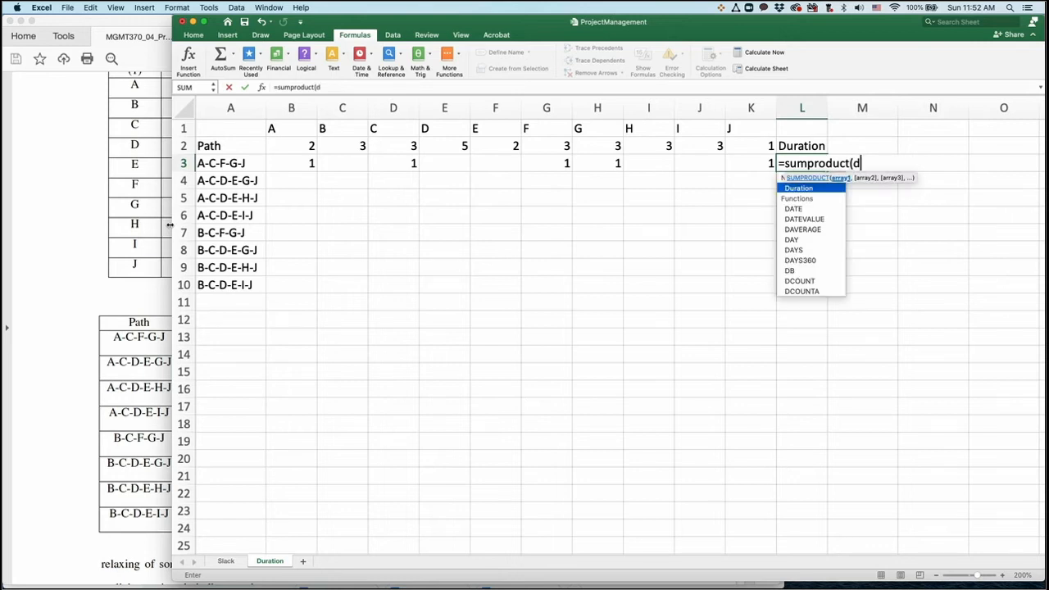
{"action": "type", "text": "uration,"}
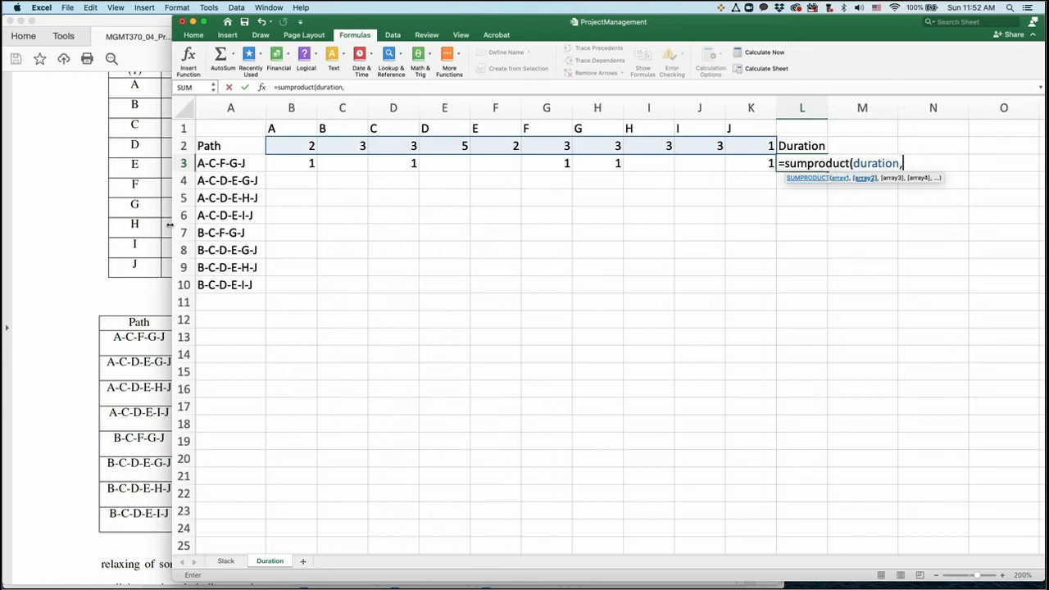
{"action": "left_click_drag", "start_coordinate": [282, 165], "coordinate": [748, 158]}
{"action": "type", "text": ")"}
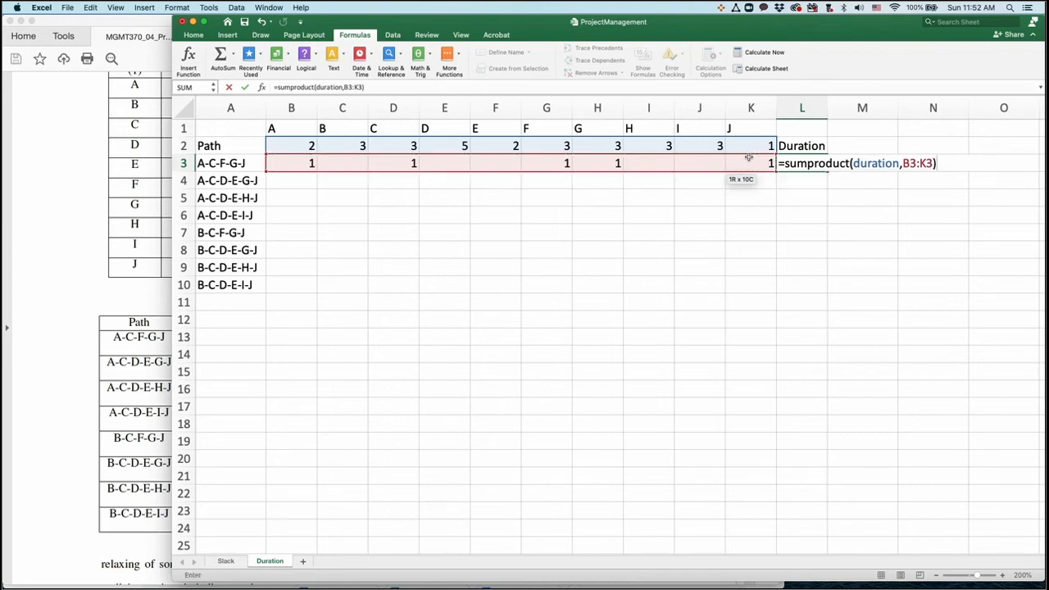
{"action": "key", "text": "Return"}
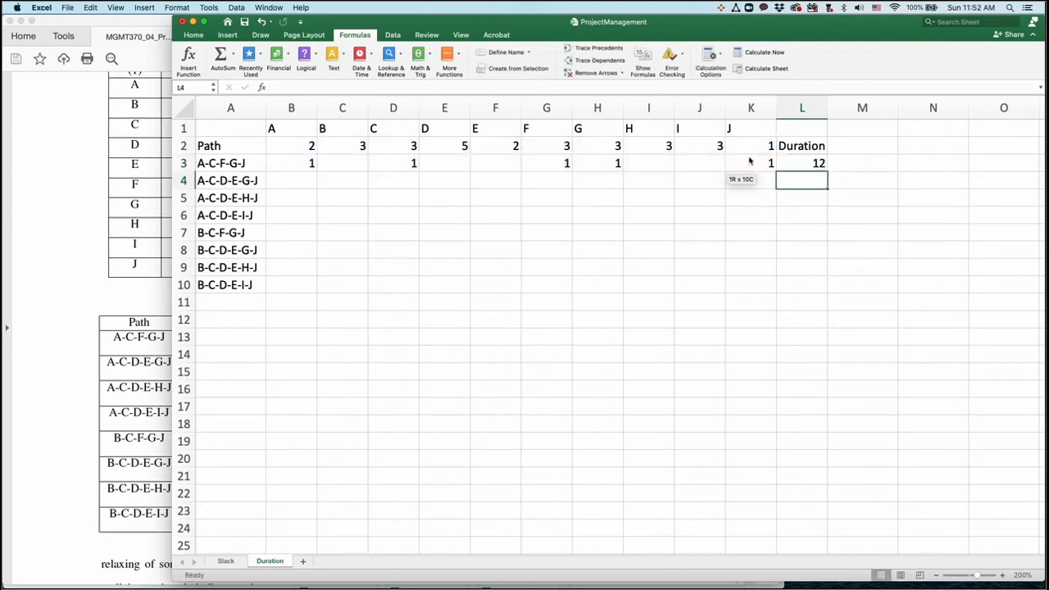
Step: Set activity J's duration in K2 to 2 and compare it with the activity table in the PDF
{"action": "double_click", "coordinate": [809, 161]}
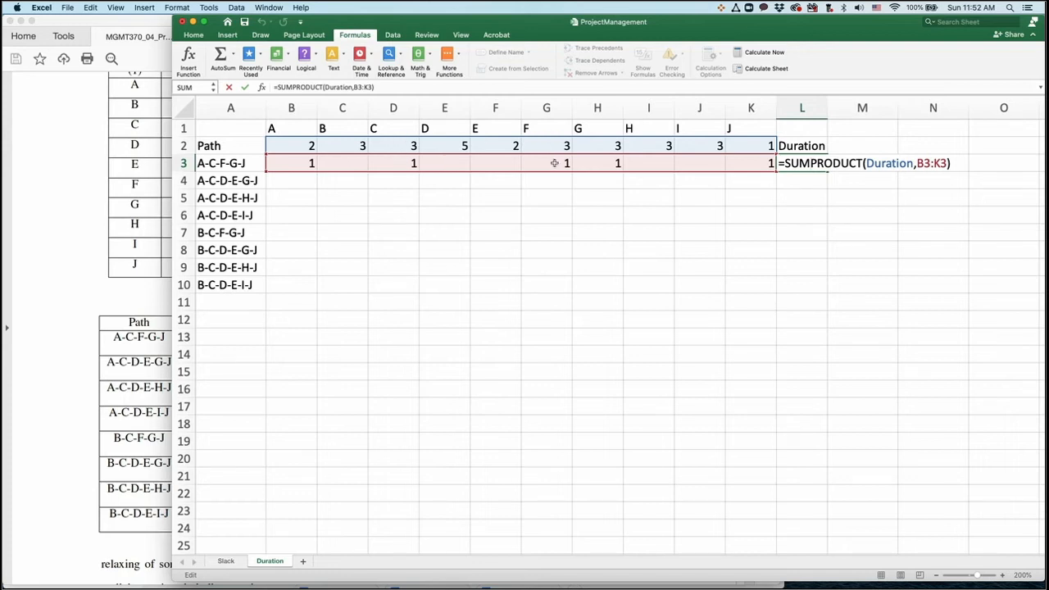
{"action": "left_click", "coordinate": [743, 165]}
{"action": "left_click", "coordinate": [751, 145]}
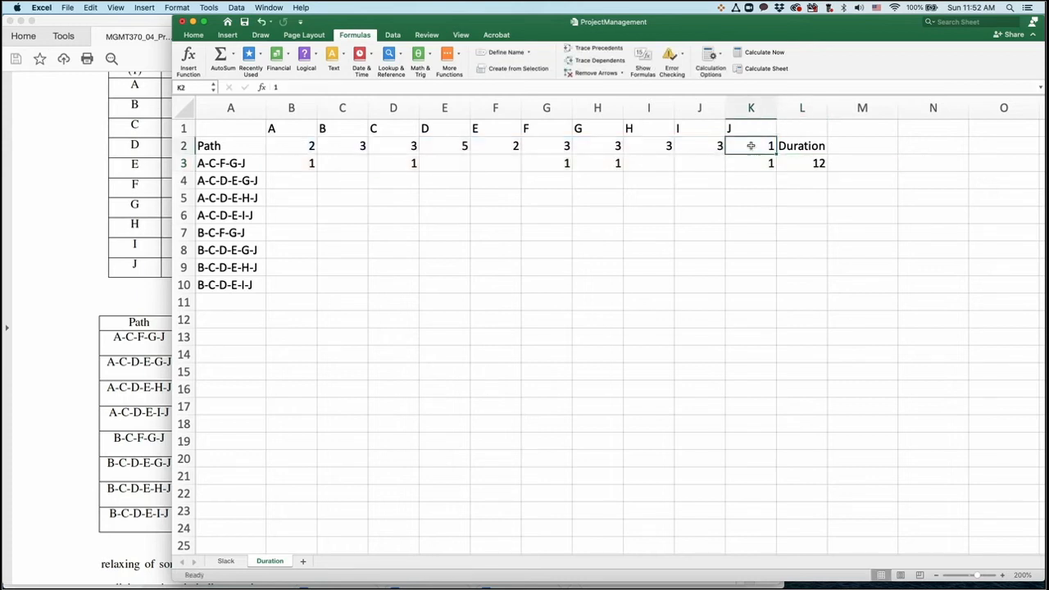
{"action": "type", "text": "2"}
{"action": "key", "text": "Return"}
{"action": "left_click", "coordinate": [127, 277]}
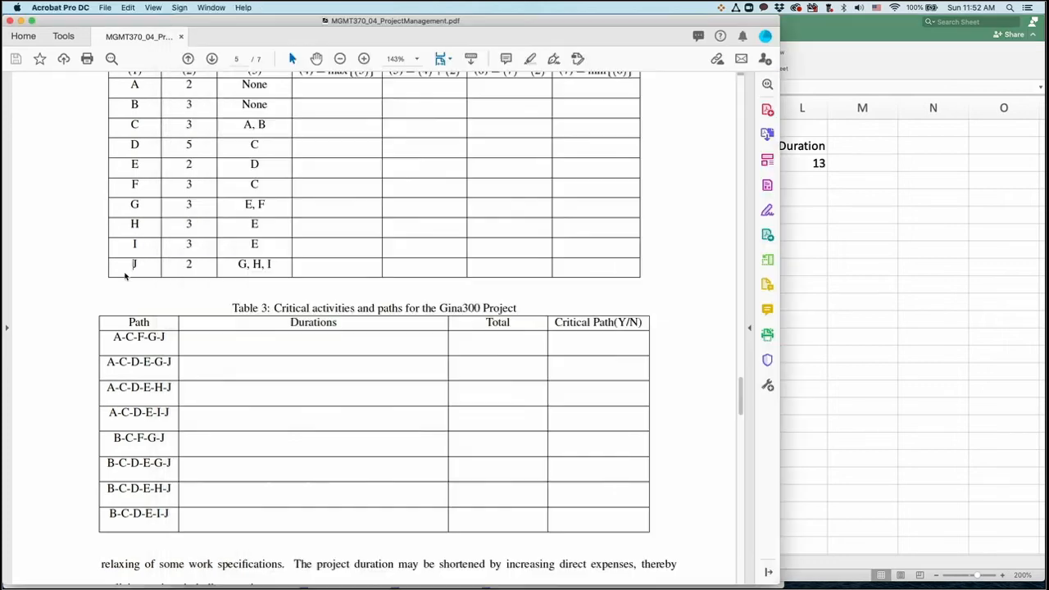
{"action": "left_click", "coordinate": [862, 244]}
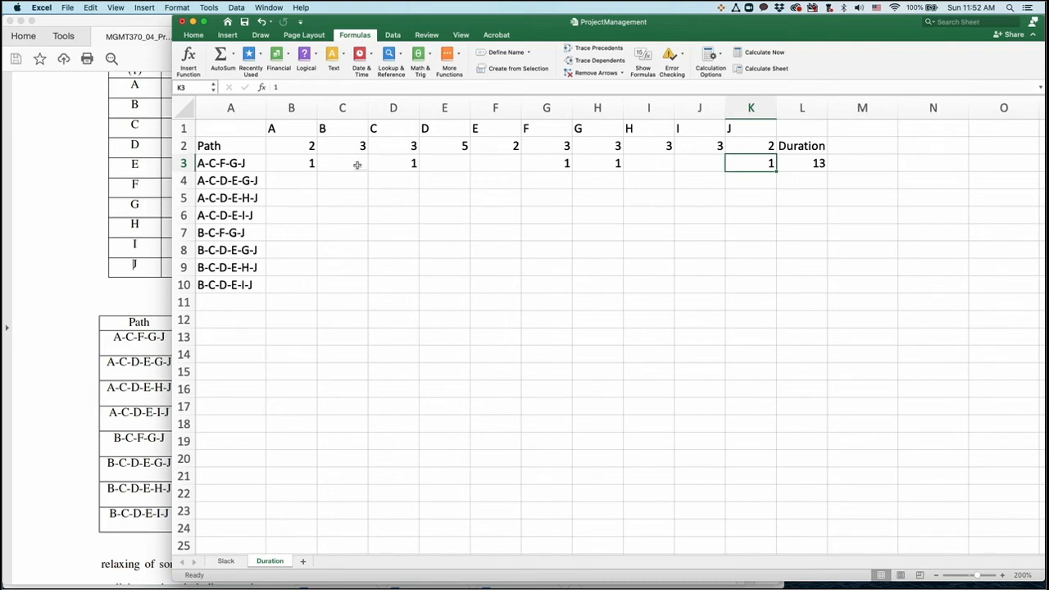
Step: Reposition the workbook window and inspect the ranges used by the SUMPRODUCT formula in L3
{"action": "left_click_drag", "start_coordinate": [430, 18], "coordinate": [491, 38]}
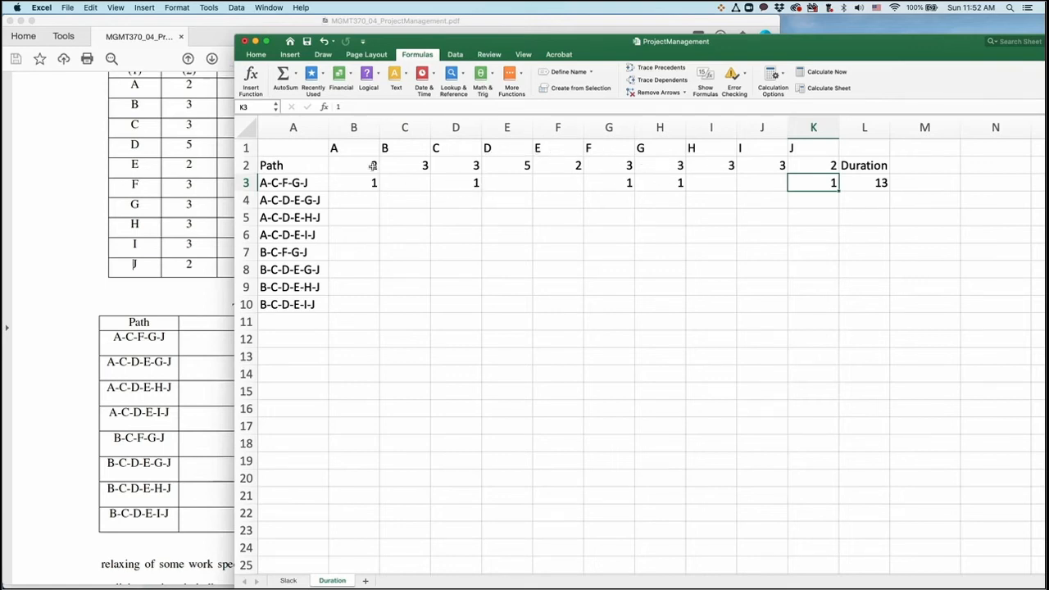
{"action": "double_click", "coordinate": [857, 186]}
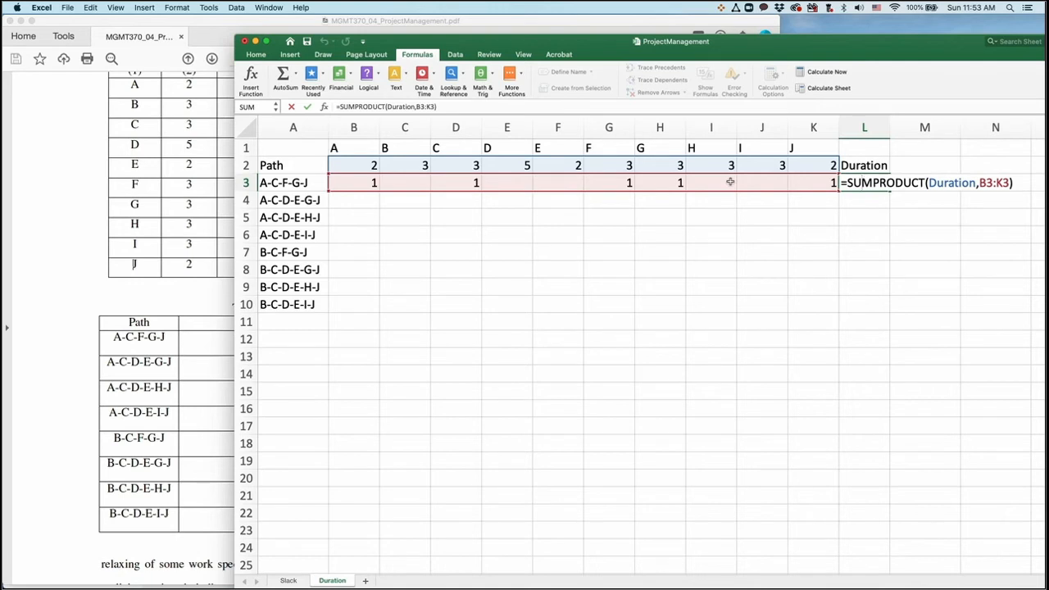
{"action": "key", "text": "Return"}
{"action": "left_click_drag", "start_coordinate": [736, 47], "coordinate": [737, 28]}
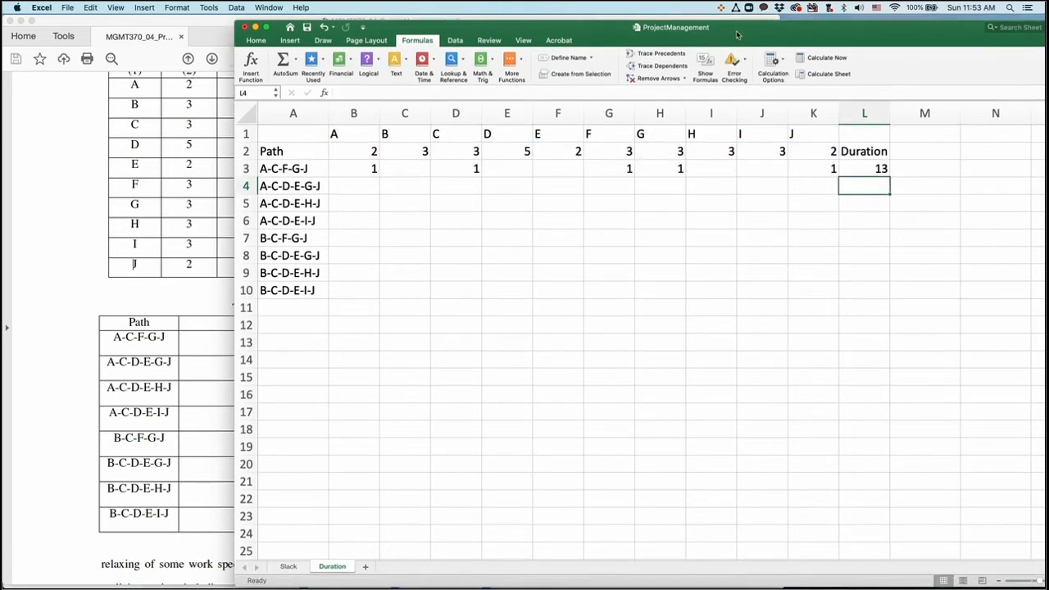
Step: Mark the activities of path A-C-D-E-G-J by entering 1 in B4, D4, E4, F4, H4 and K4
{"action": "left_click", "coordinate": [361, 181]}
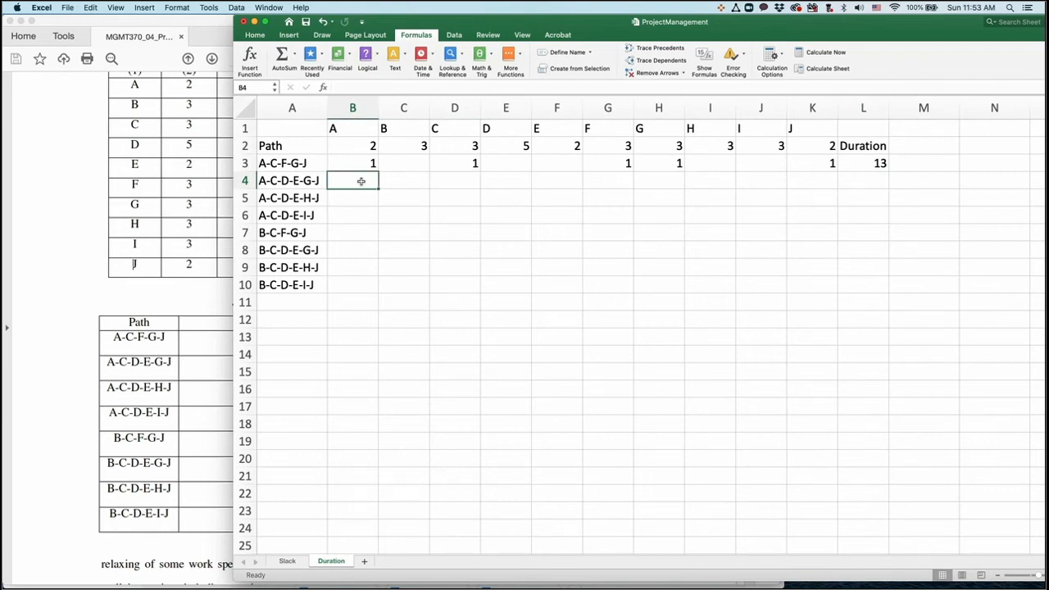
{"action": "type", "text": "1"}
{"action": "key", "text": "Tab"}
{"action": "key", "text": "Tab"}
{"action": "type", "text": "1"}
{"action": "key", "text": "Tab"}
{"action": "key", "text": "Tab"}
{"action": "key", "text": "Left"}
{"action": "type", "text": "1"}
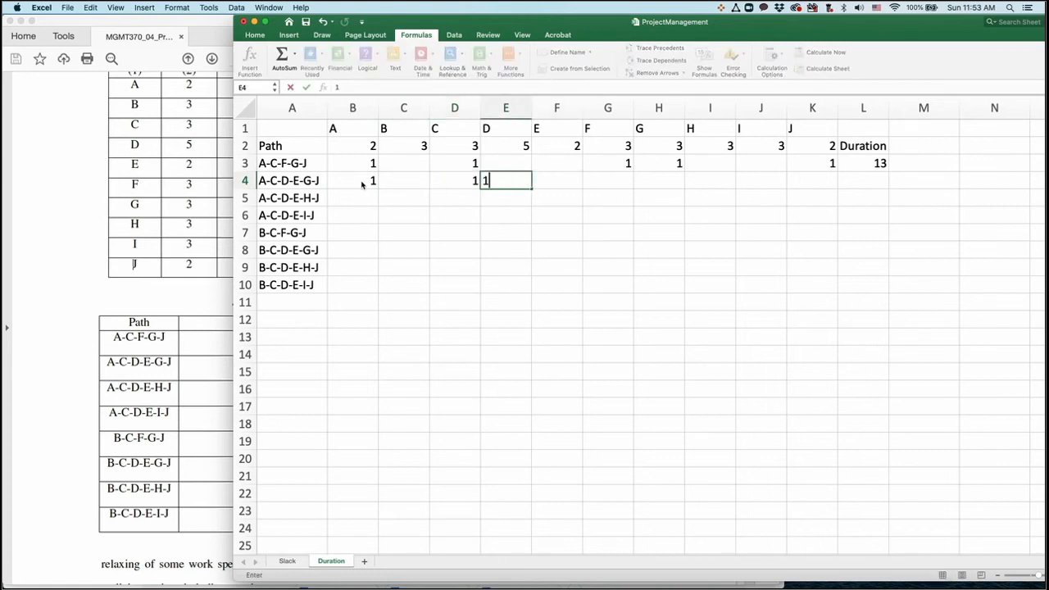
{"action": "key", "text": "Tab"}
{"action": "type", "text": "1"}
{"action": "key", "text": "Tab"}
{"action": "key", "text": "Tab"}
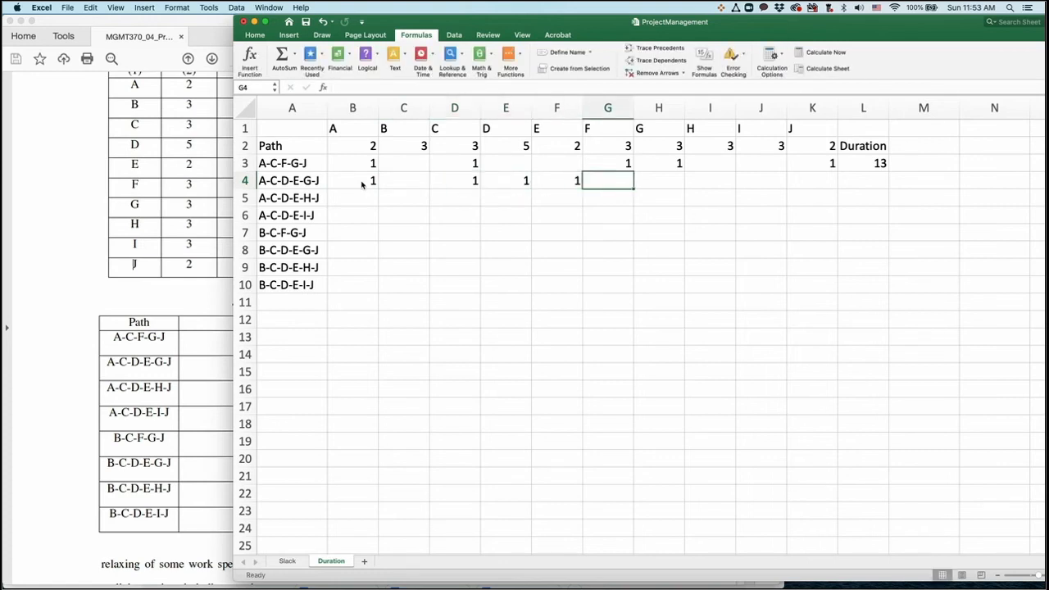
{"action": "type", "text": "1"}
{"action": "key", "text": "Tab"}
{"action": "key", "text": "Tab"}
{"action": "key", "text": "Tab"}
{"action": "type", "text": "1"}
{"action": "key", "text": "Tab"}
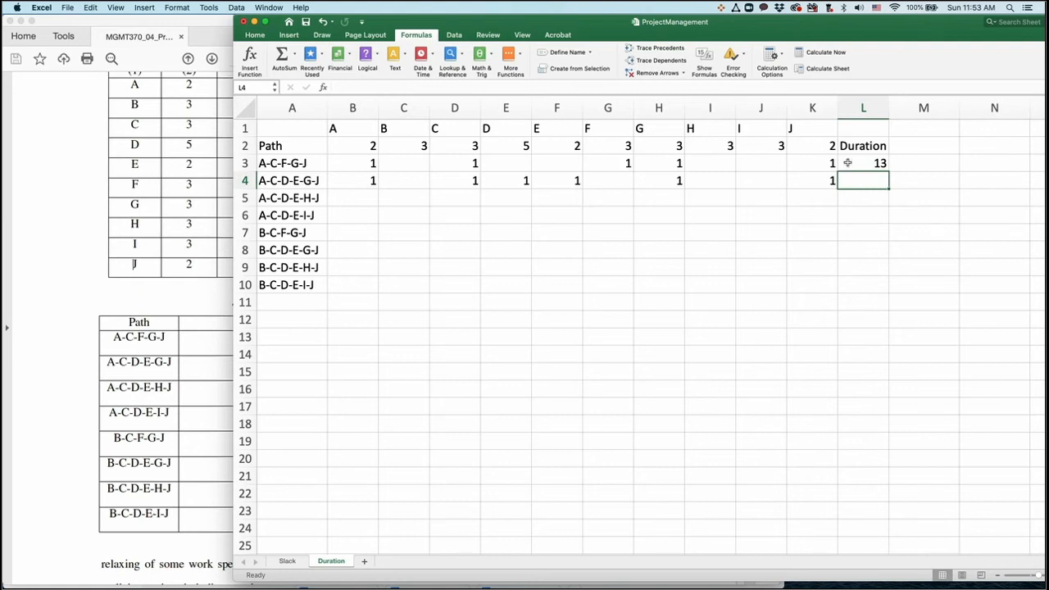
Step: Fill the duration formula from L3 down to L10 and check the ranges in the L4 copy
{"action": "left_click", "coordinate": [877, 163]}
{"action": "double_click", "coordinate": [887, 170]}
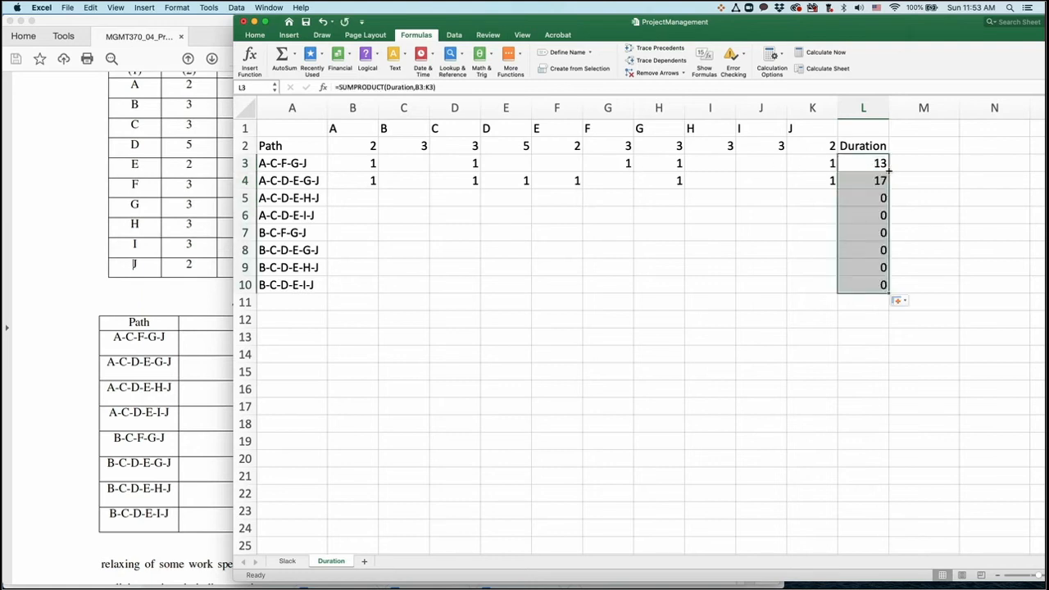
{"action": "double_click", "coordinate": [873, 181]}
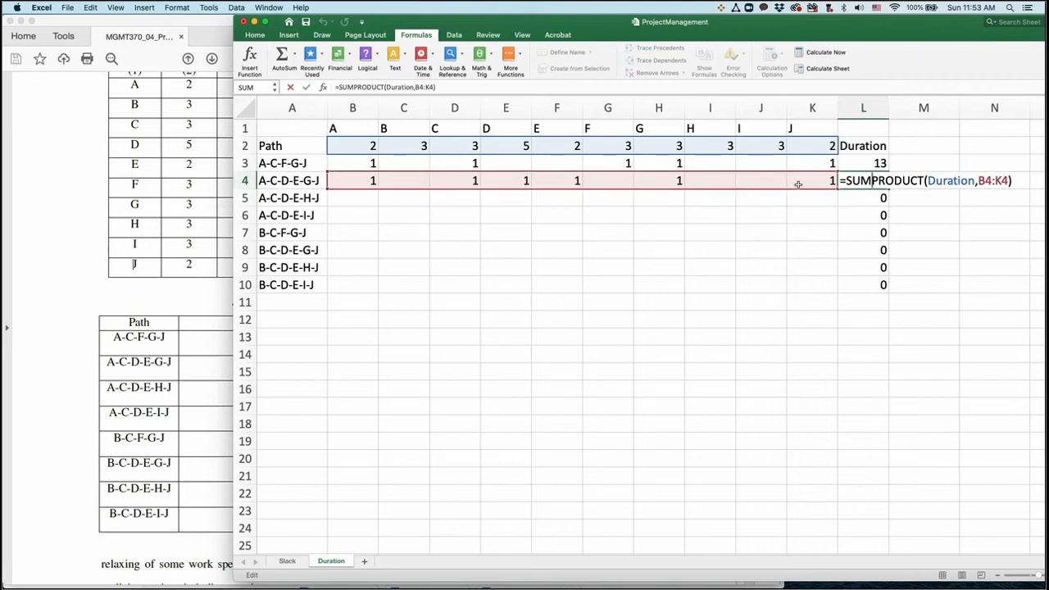
{"action": "key", "text": "Return"}
Step: Mark the activities of path A-C-D-E-H-J by entering 1 in B5, D5, E5, F5, I5 and K5
{"action": "left_click", "coordinate": [362, 193]}
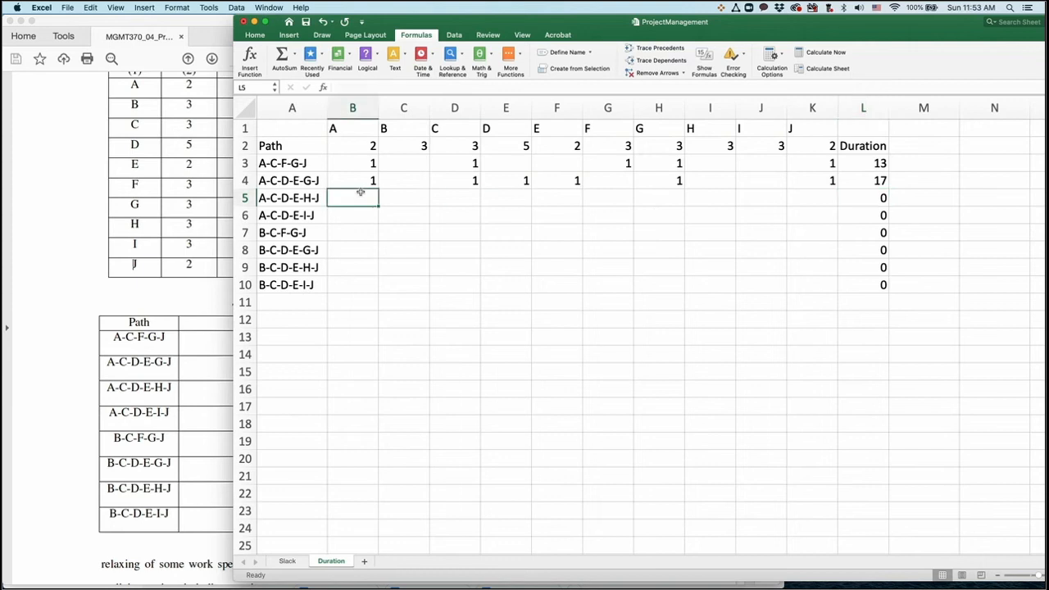
{"action": "type", "text": "1"}
{"action": "key", "text": "Tab"}
{"action": "key", "text": "Tab"}
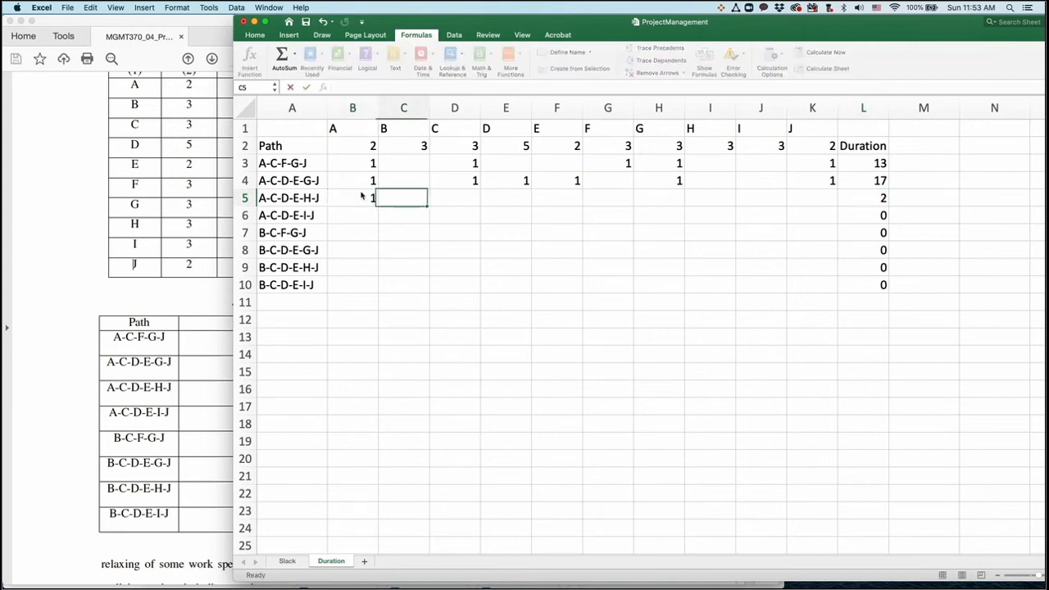
{"action": "type", "text": "1"}
{"action": "key", "text": "Tab"}
{"action": "type", "text": "1"}
{"action": "key", "text": "Tab"}
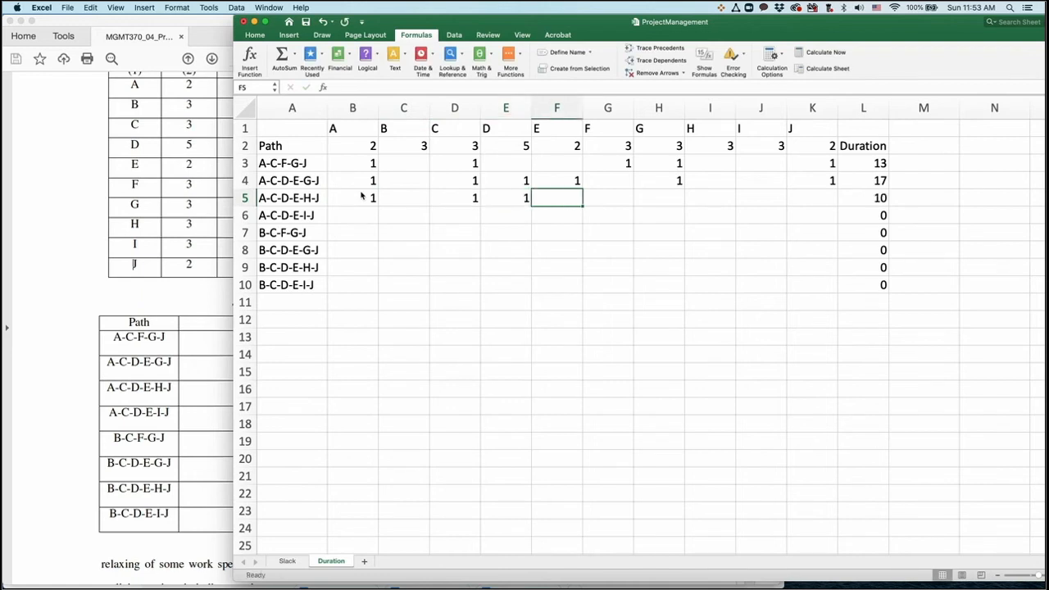
{"action": "type", "text": "1"}
{"action": "key", "text": "Tab"}
{"action": "key", "text": "Tab"}
{"action": "key", "text": "Tab"}
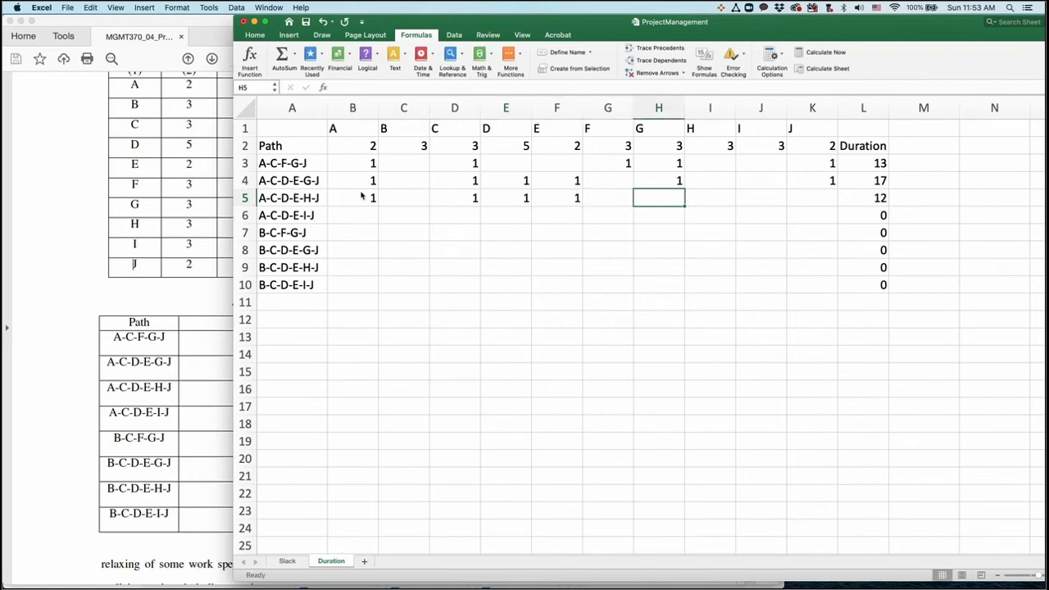
{"action": "type", "text": "1"}
{"action": "key", "text": "Tab"}
{"action": "key", "text": "Tab"}
{"action": "type", "text": "1"}
{"action": "key", "text": "Return"}
Step: Mark the activities of path A-C-D-E-I-J by entering 1 in B6, D6, E6, F6, J6 and K6
{"action": "key", "text": "Left"}
{"action": "key", "text": "Left"}
{"action": "key", "text": "Left"}
{"action": "key", "text": "Left"}
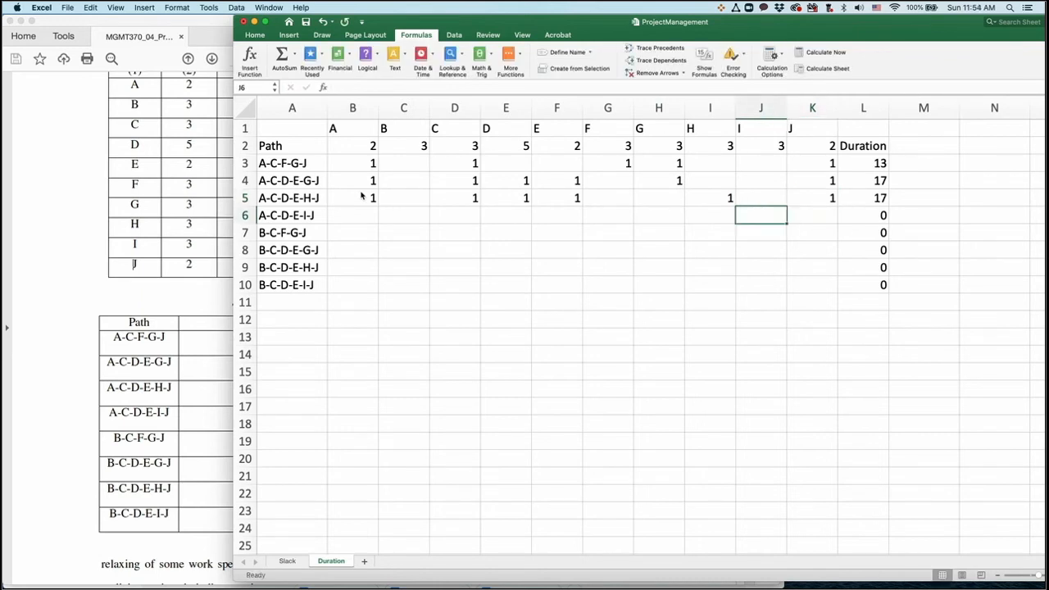
{"action": "key", "text": "Left"}
{"action": "key", "text": "Left"}
{"action": "key", "text": "Left"}
{"action": "key", "text": "Left"}
{"action": "key", "text": "Left"}
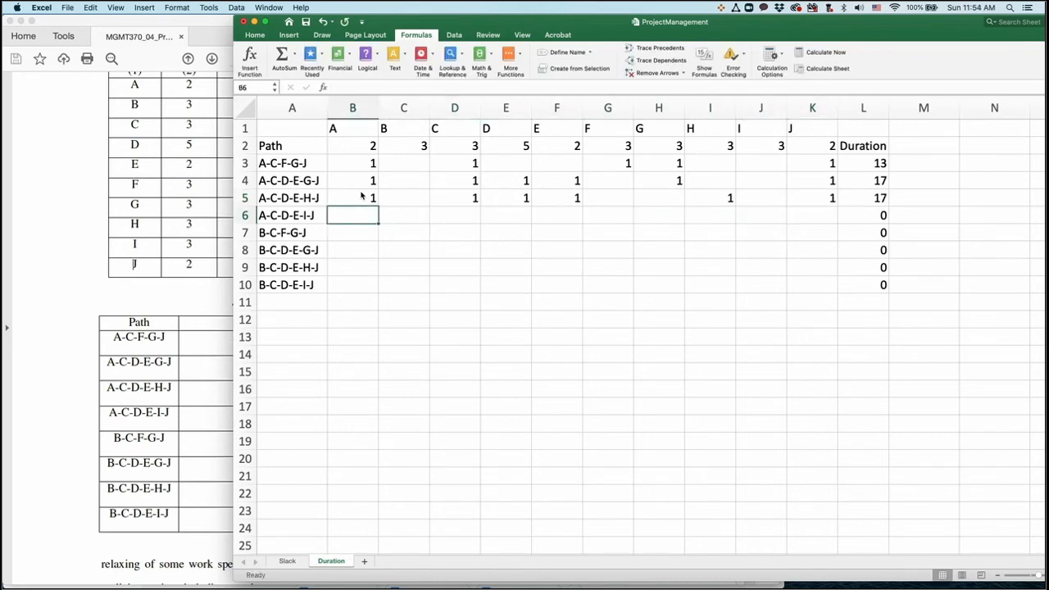
{"action": "type", "text": "1"}
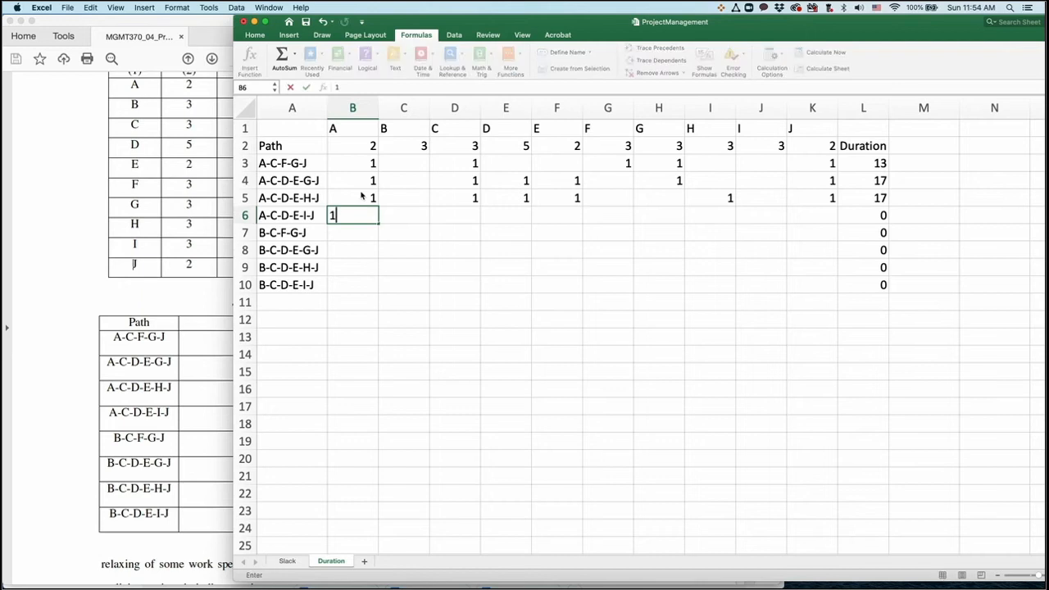
{"action": "key", "text": "Tab"}
{"action": "key", "text": "Tab"}
{"action": "type", "text": "1"}
{"action": "key", "text": "Tab"}
{"action": "type", "text": "1"}
{"action": "key", "text": "Tab"}
{"action": "key", "text": "Tab"}
{"action": "key", "text": "Left"}
{"action": "type", "text": "1"}
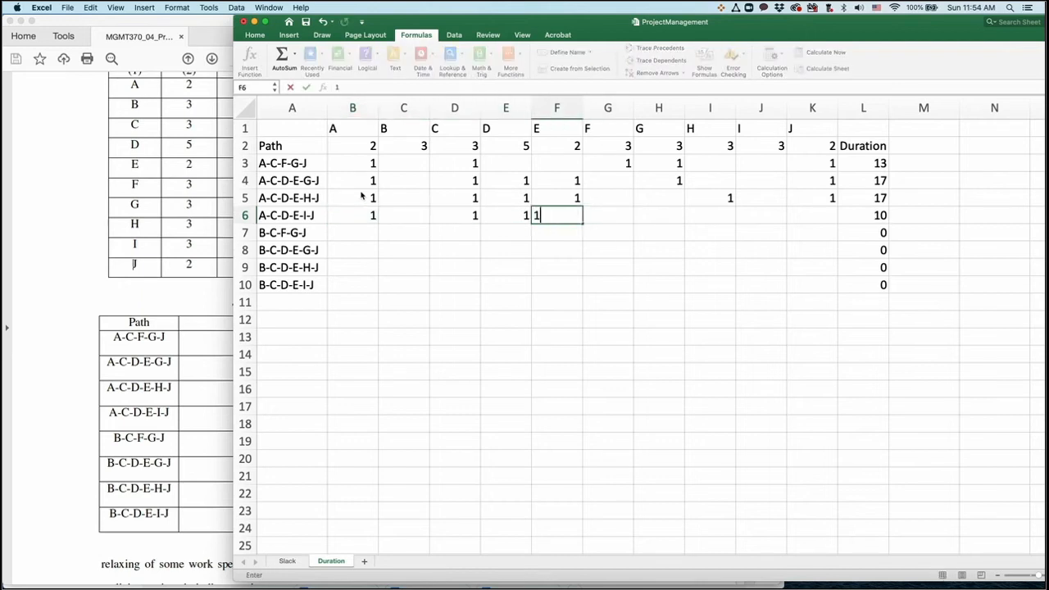
{"action": "key", "text": "Tab"}
{"action": "key", "text": "Tab"}
{"action": "key", "text": "Tab"}
{"action": "key", "text": "Tab"}
{"action": "type", "text": "1"}
{"action": "key", "text": "Tab"}
{"action": "type", "text": "1"}
{"action": "key", "text": "Return"}
Step: Mark the activities of path B-C-F-G-J by entering 1 in C7, D7, G7, H7 and K7
{"action": "key", "text": "Left"}
{"action": "key", "text": "Left"}
{"action": "key", "text": "Left"}
{"action": "key", "text": "Left"}
{"action": "key", "text": "Left"}
{"action": "key", "text": "Left"}
{"action": "key", "text": "Left"}
{"action": "key", "text": "Left"}
{"action": "key", "text": "Left"}
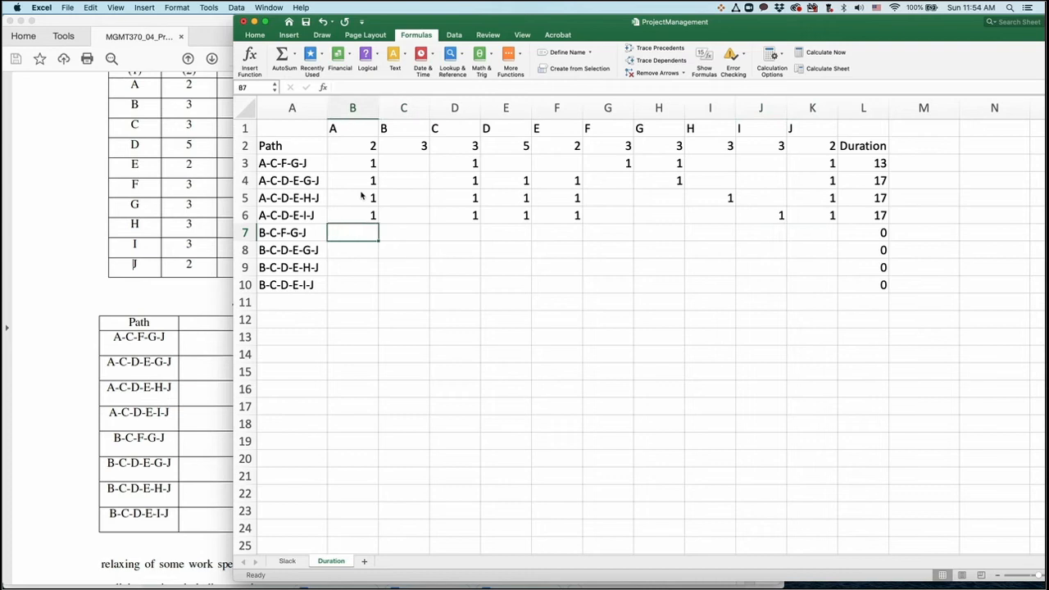
{"action": "key", "text": "Right"}
{"action": "type", "text": "1"}
{"action": "key", "text": "Tab"}
{"action": "type", "text": "1"}
{"action": "key", "text": "Tab"}
{"action": "key", "text": "Tab"}
{"action": "key", "text": "Tab"}
{"action": "type", "text": "1"}
{"action": "key", "text": "Tab"}
{"action": "type", "text": "1"}
{"action": "key", "text": "Tab"}
{"action": "key", "text": "Tab"}
{"action": "key", "text": "Tab"}
{"action": "type", "text": "1"}
{"action": "key", "text": "Return"}
Step: Mark the activities of path B-C-D-E-G-J by entering 1 in C8, D8, E8, F8, H8 and K8
{"action": "key", "text": "Left"}
{"action": "key", "text": "Left"}
{"action": "key", "text": "Left"}
{"action": "key", "text": "Left"}
{"action": "key", "text": "Left"}
{"action": "key", "text": "Left"}
{"action": "key", "text": "Left"}
{"action": "key", "text": "Left"}
{"action": "key", "text": "Left"}
{"action": "key", "text": "Right"}
{"action": "type", "text": "1"}
{"action": "key", "text": "Tab"}
{"action": "type", "text": "1"}
{"action": "key", "text": "Tab"}
{"action": "type", "text": "1"}
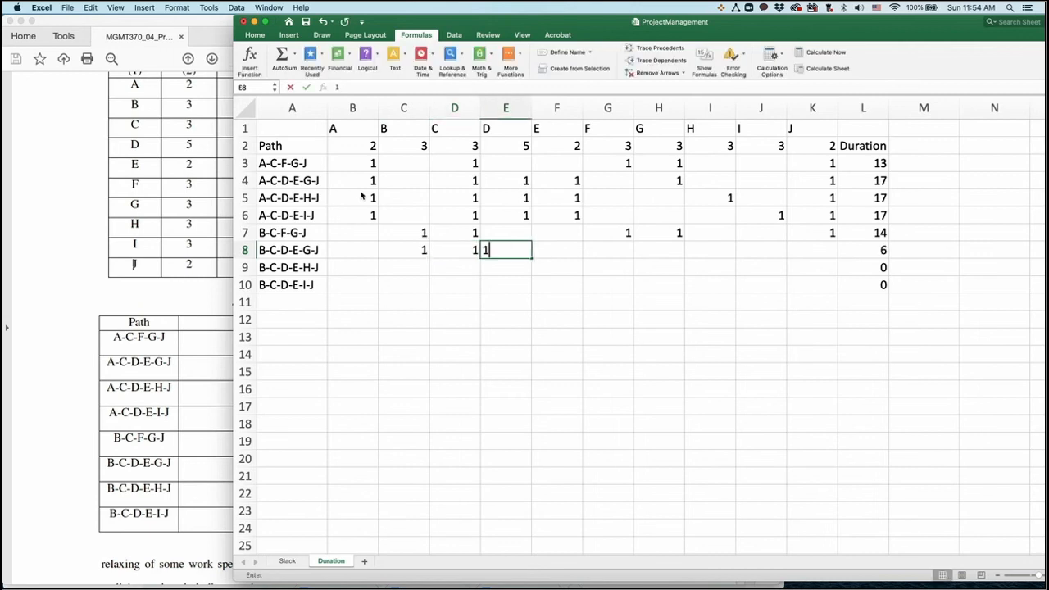
{"action": "key", "text": "Tab"}
{"action": "key", "text": "Tab"}
{"action": "key", "text": "Left"}
{"action": "type", "text": "1"}
{"action": "key", "text": "Tab"}
{"action": "key", "text": "Tab"}
{"action": "type", "text": "1"}
{"action": "key", "text": "Tab"}
{"action": "key", "text": "Tab"}
{"action": "key", "text": "Tab"}
{"action": "type", "text": "1"}
{"action": "key", "text": "Return"}
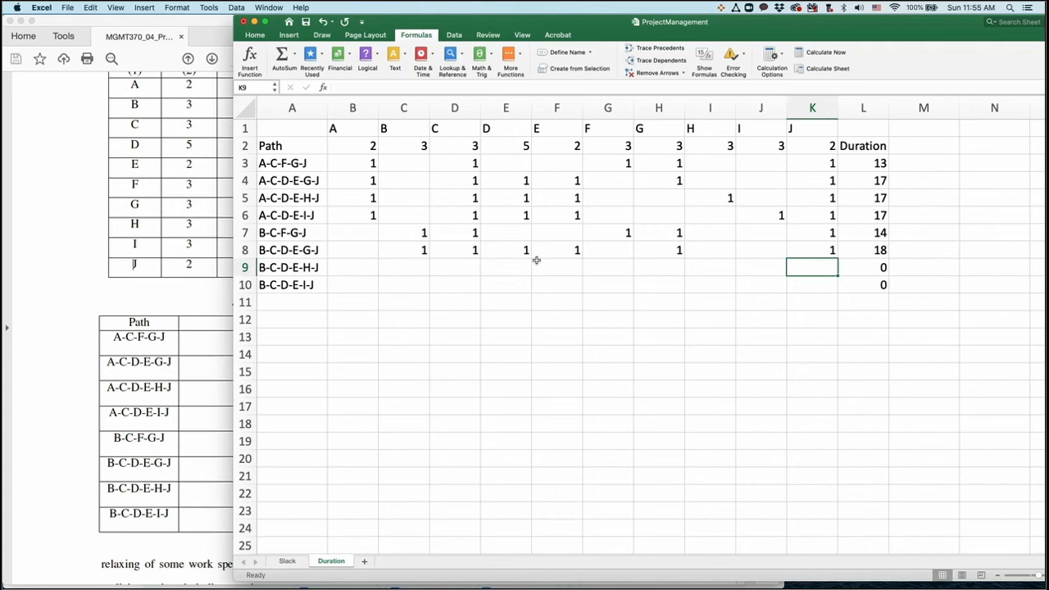
Step: Mark the activities of path B-C-D-E-H-J by entering 1 in C9, D9, E9, F9, I9 and K9
{"action": "key", "text": "super+Left"}
{"action": "key", "text": "Right"}
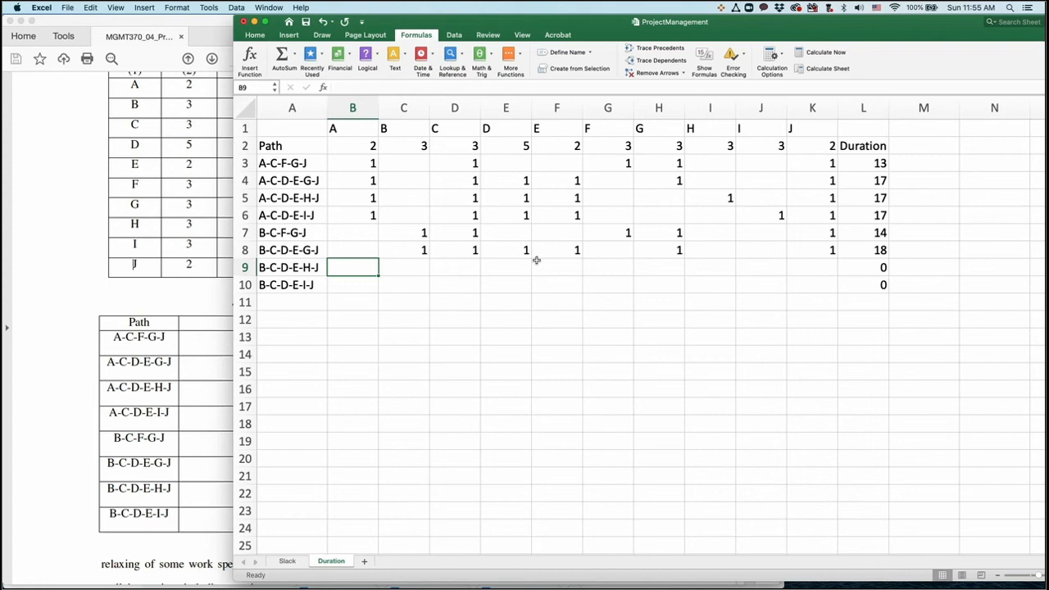
{"action": "key", "text": "Tab"}
{"action": "type", "text": "1"}
{"action": "key", "text": "Tab"}
{"action": "type", "text": "1"}
{"action": "key", "text": "Tab"}
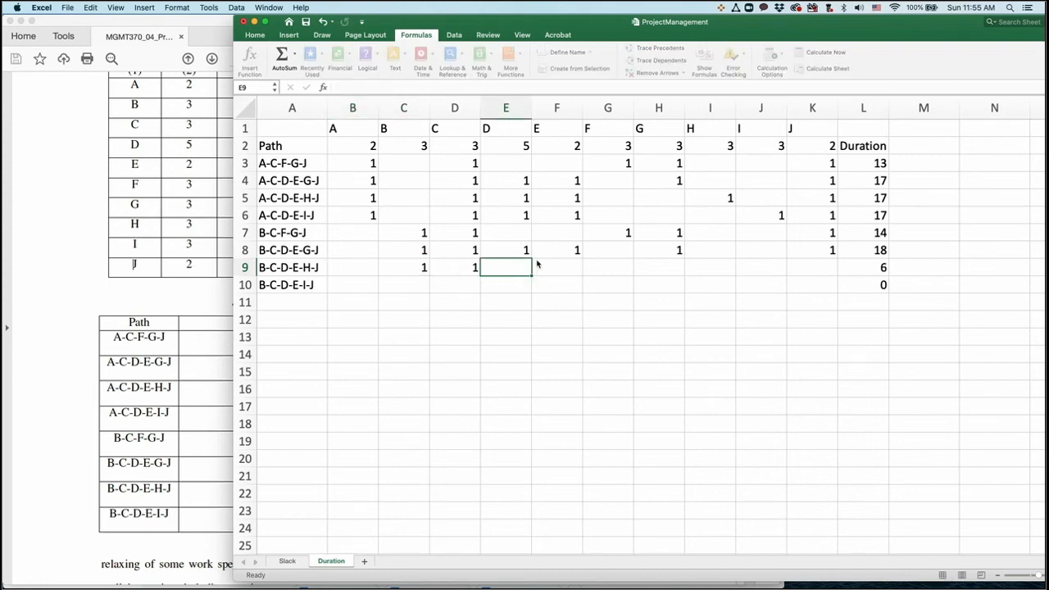
{"action": "type", "text": "1"}
{"action": "key", "text": "Tab"}
{"action": "type", "text": "1"}
{"action": "key", "text": "Tab"}
{"action": "key", "text": "Tab"}
{"action": "key", "text": "Tab"}
{"action": "type", "text": "1"}
{"action": "key", "text": "Tab"}
{"action": "key", "text": "Tab"}
{"action": "type", "text": "1"}
{"action": "key", "text": "Return"}
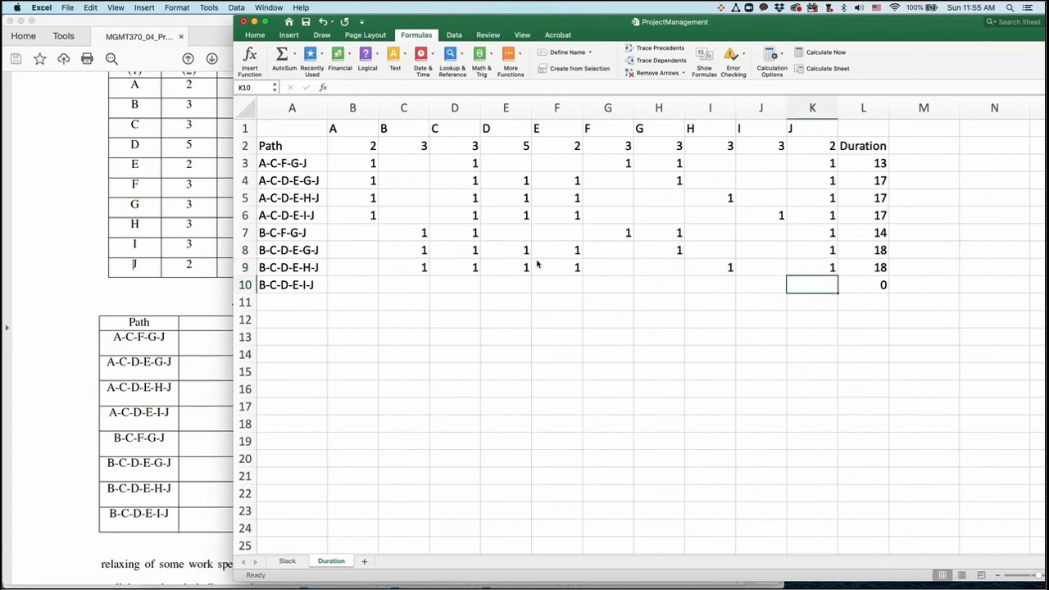
Step: Mark the activities of path B-C-D-E-I-J by entering 1 in C10, D10, E10, F10, J10 and K10
{"action": "key", "text": "Left"}
{"action": "key", "text": "Left"}
{"action": "key", "text": "Left"}
{"action": "key", "text": "Left"}
{"action": "key", "text": "Left"}
{"action": "key", "text": "Left"}
{"action": "key", "text": "Left"}
{"action": "key", "text": "Left"}
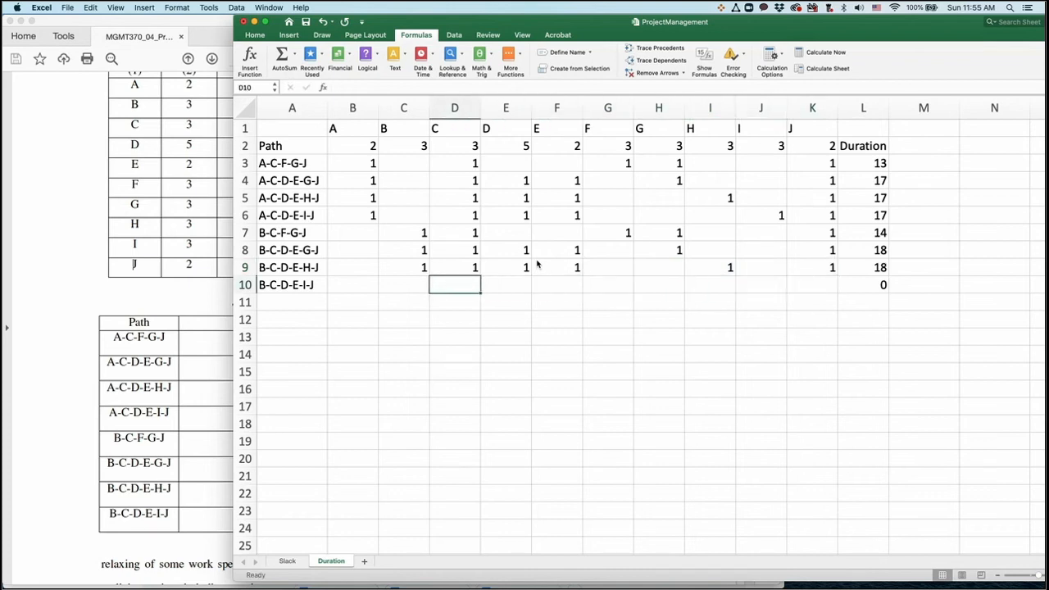
{"action": "type", "text": "1"}
{"action": "key", "text": "Tab"}
{"action": "type", "text": "1"}
{"action": "key", "text": "Tab"}
{"action": "type", "text": "1"}
{"action": "key", "text": "Tab"}
{"action": "type", "text": "1"}
{"action": "key", "text": "Tab"}
{"action": "key", "text": "Tab"}
{"action": "key", "text": "Tab"}
{"action": "key", "text": "Tab"}
{"action": "type", "text": "1"}
{"action": "key", "text": "Tab"}
{"action": "type", "text": "1"}
{"action": "key", "text": "Tab"}
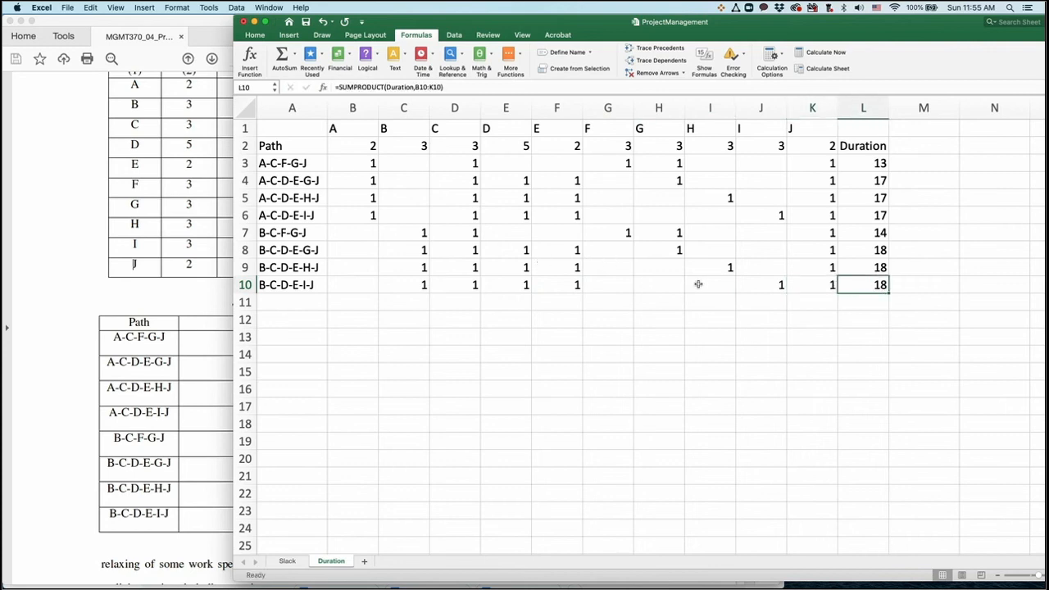
Step: Highlight the durations of the three longest paths, L8 to L10, with a yellow fill
{"action": "left_click_drag", "start_coordinate": [867, 250], "coordinate": [865, 280]}
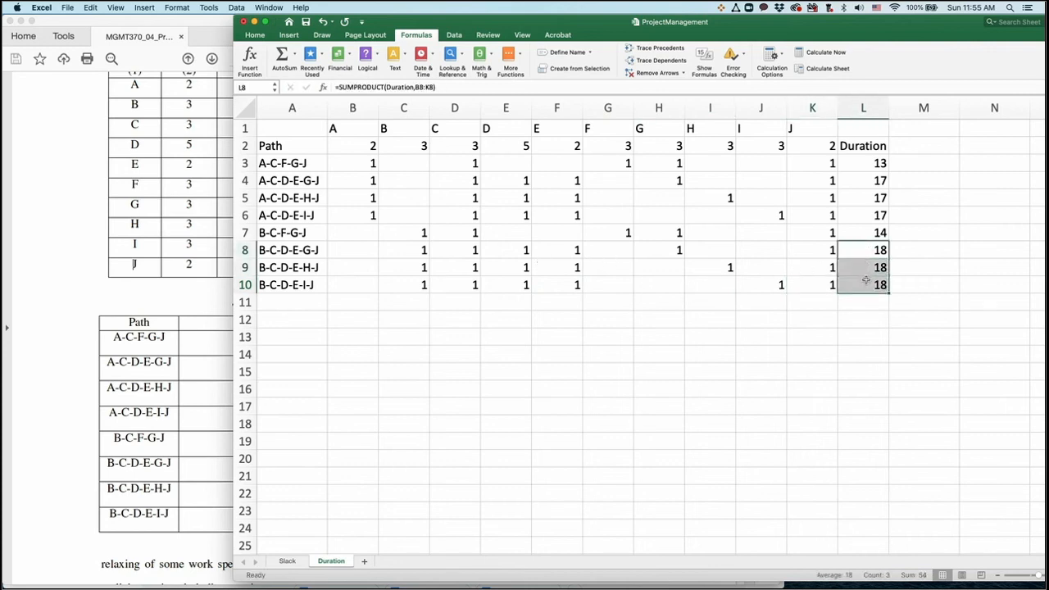
{"action": "left_click", "coordinate": [257, 37]}
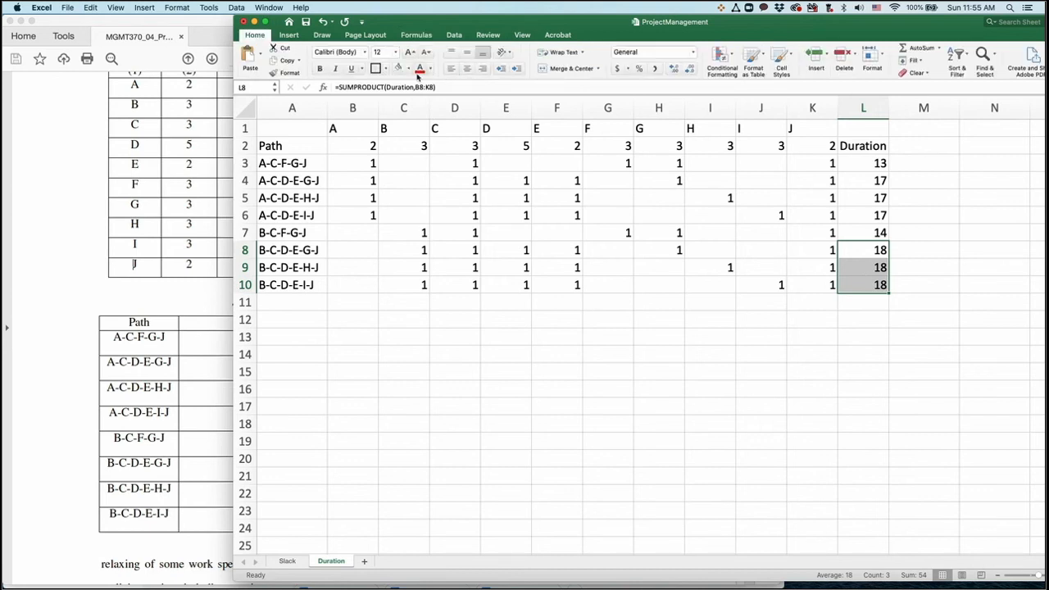
{"action": "left_click", "coordinate": [408, 70]}
{"action": "left_click", "coordinate": [429, 193]}
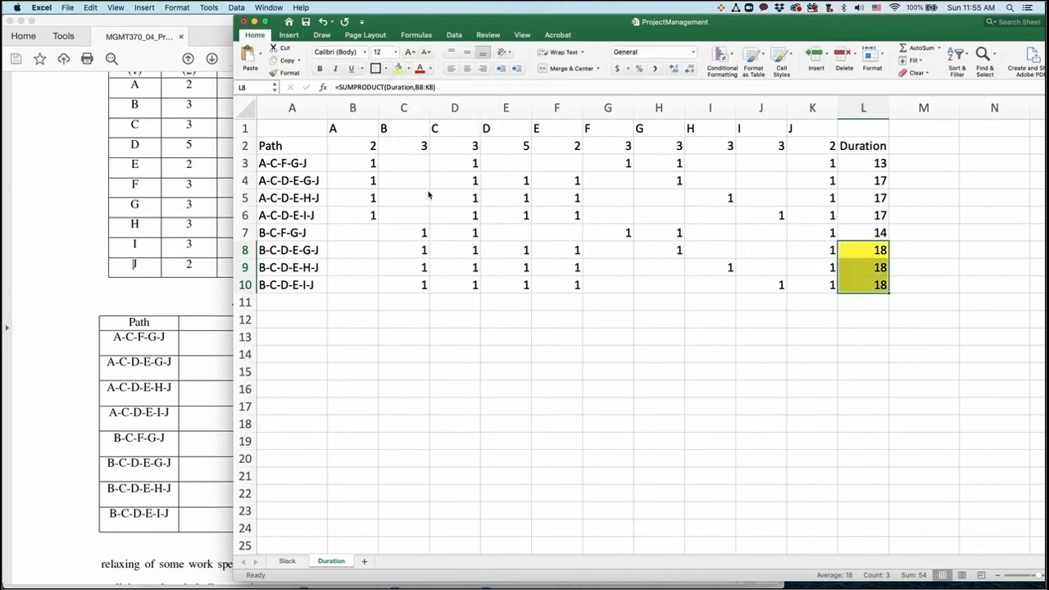
{"action": "left_click", "coordinate": [637, 326]}
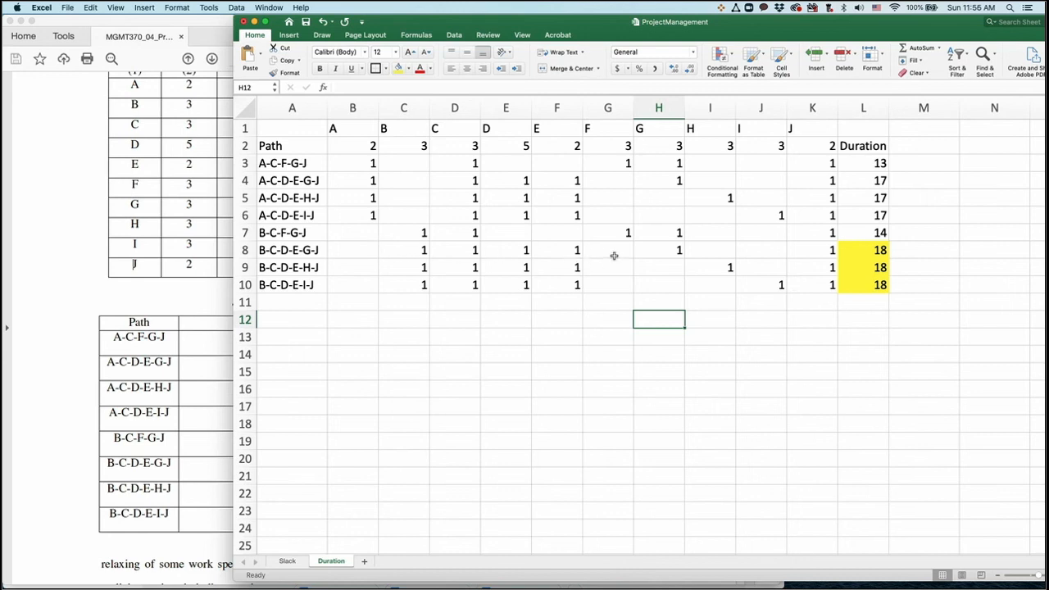
Step: Set the duration of activity D in E2 to 4 to test its effect on the path totals
{"action": "left_click", "coordinate": [617, 145]}
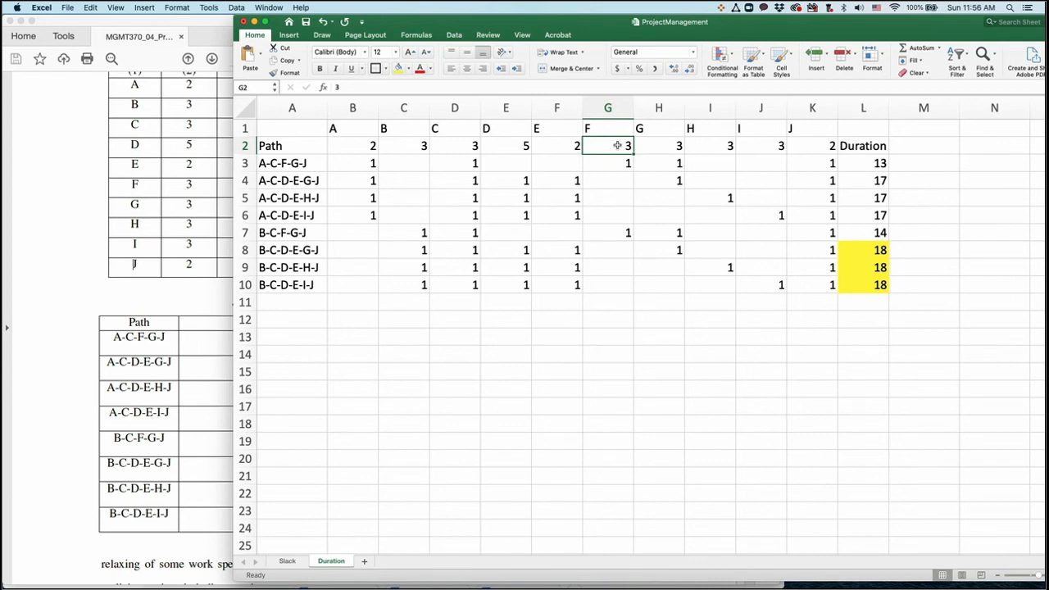
{"action": "key", "text": "Left"}
{"action": "key", "text": "Left"}
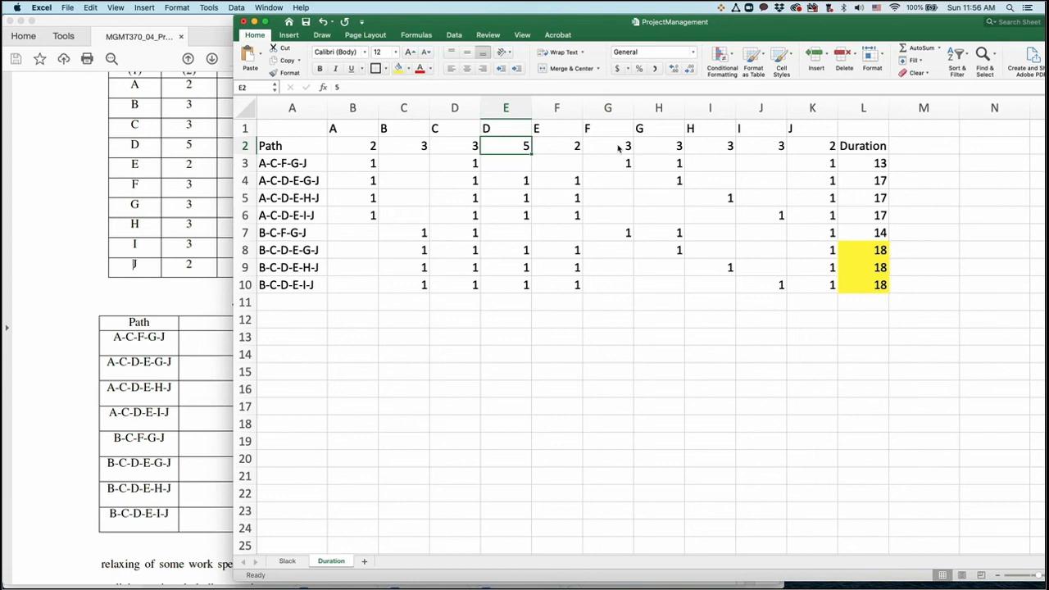
{"action": "type", "text": "4"}
{"action": "key", "text": "Return"}
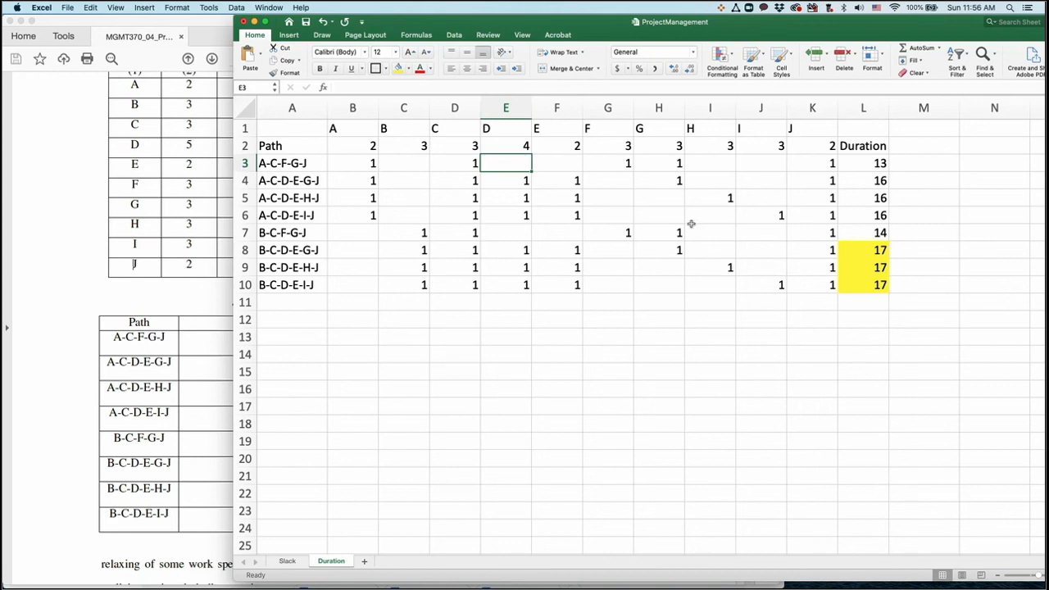
Step: Restore the duration of activity D in E2 to 5
{"action": "left_click", "coordinate": [506, 145]}
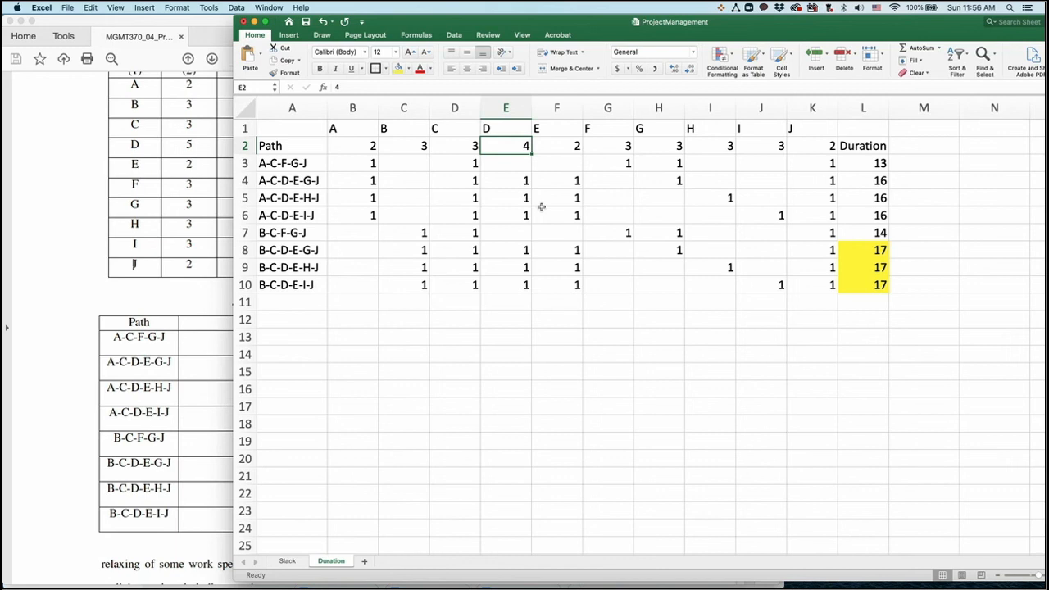
{"action": "type", "text": "5"}
{"action": "key", "text": "Return"}
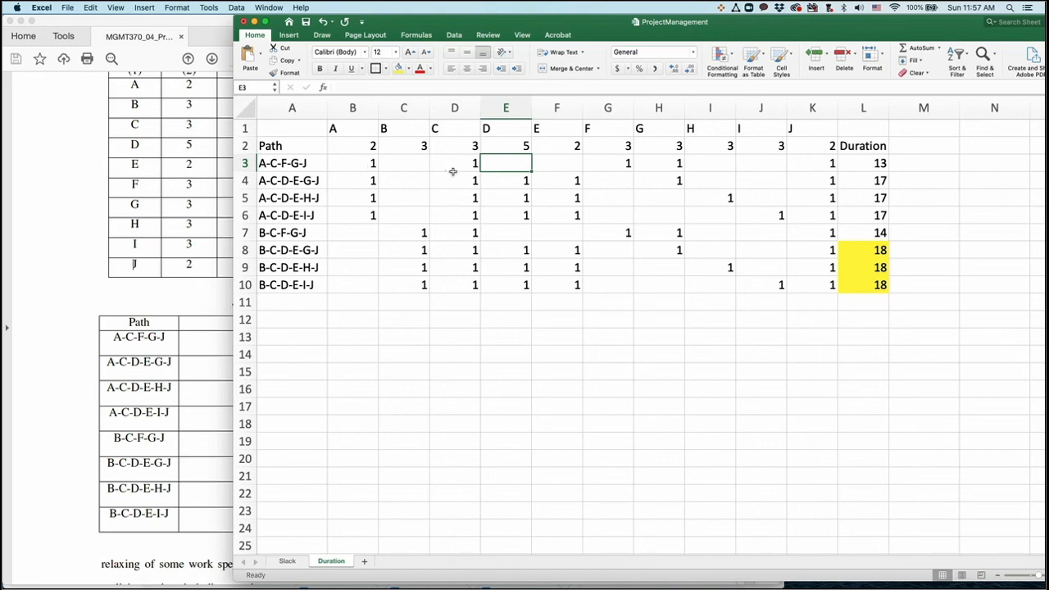
Step: Inspect the ranges used by the SUMPRODUCT formulas in L3 and L8
{"action": "double_click", "coordinate": [874, 163]}
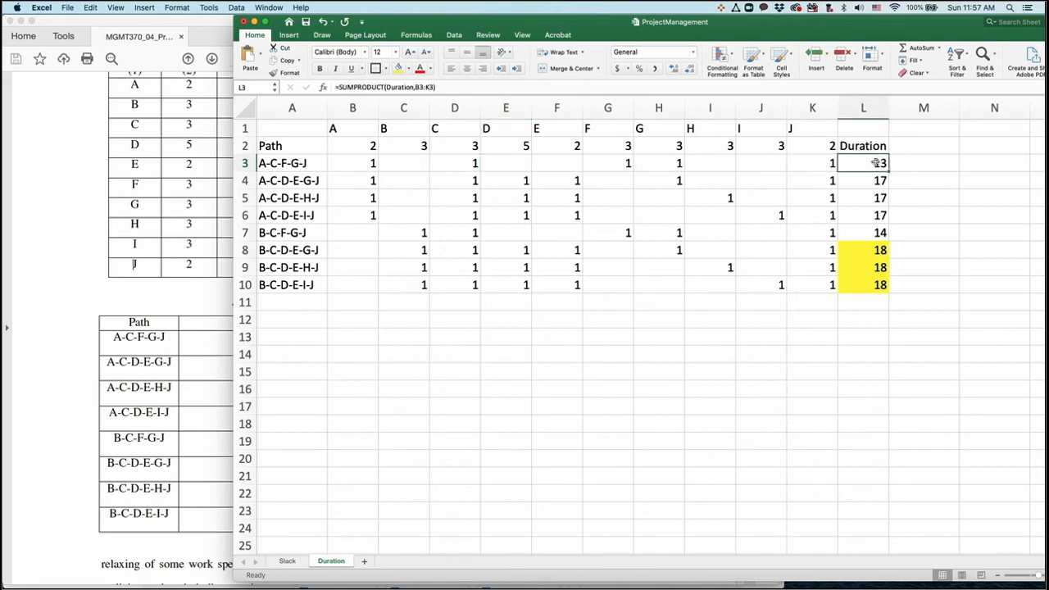
{"action": "key", "text": "Return"}
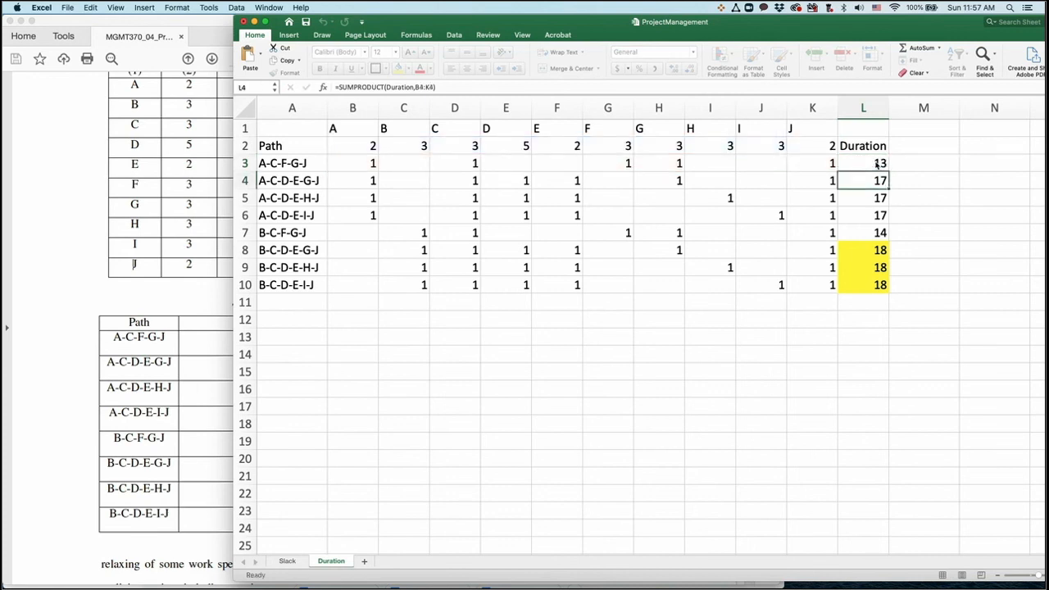
{"action": "double_click", "coordinate": [874, 250]}
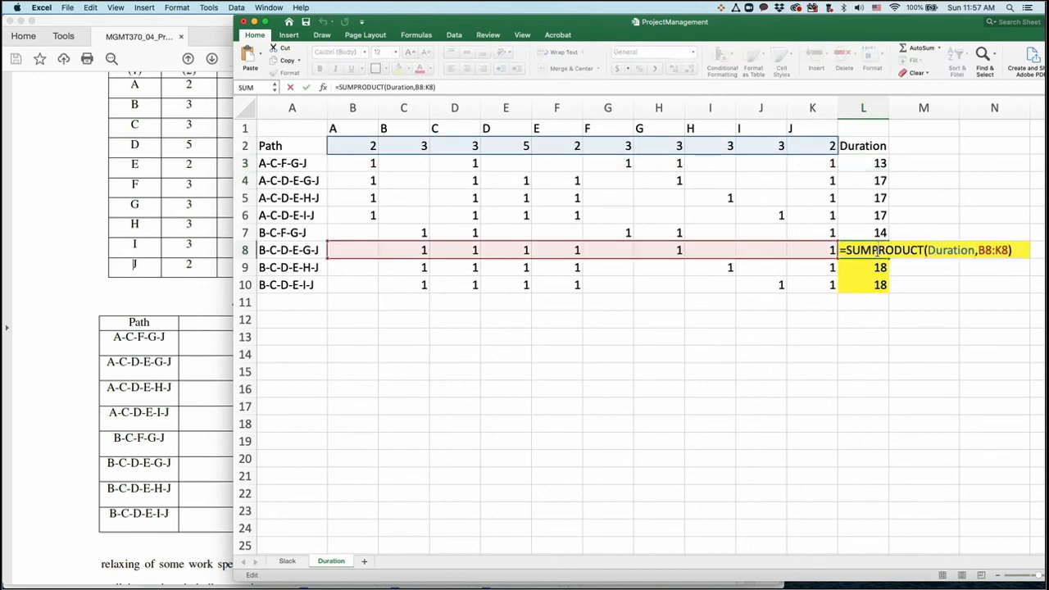